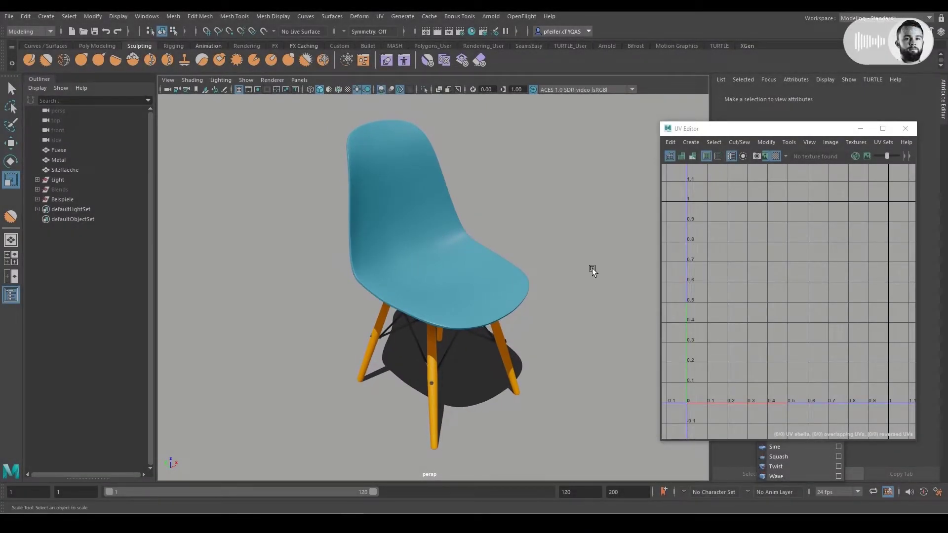
Select the chair's seat and each of its two UV shells to compare them with the checker pattern on the model
{"action": "left_click", "coordinate": [424, 174]}
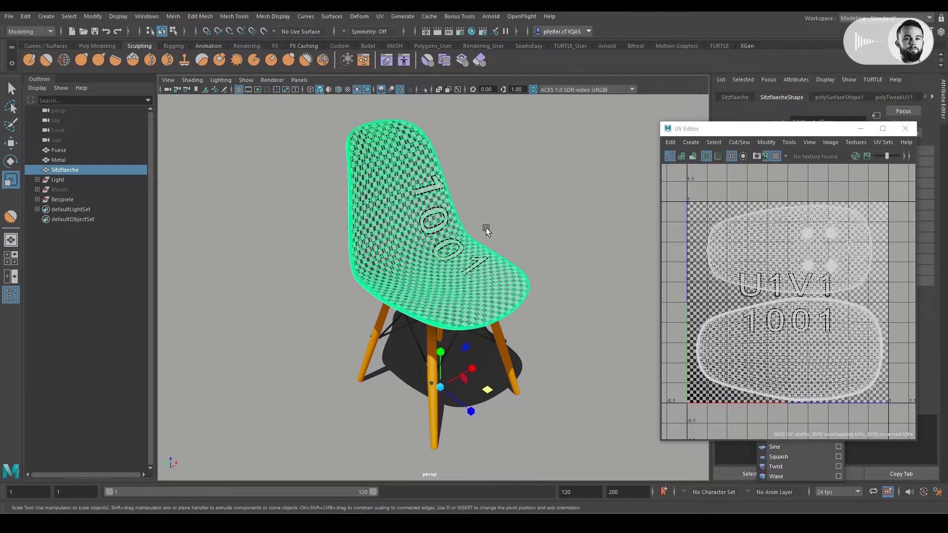
{"action": "left_click_drag", "start_coordinate": [472, 206], "coordinate": [449, 173], "text": "alt"}
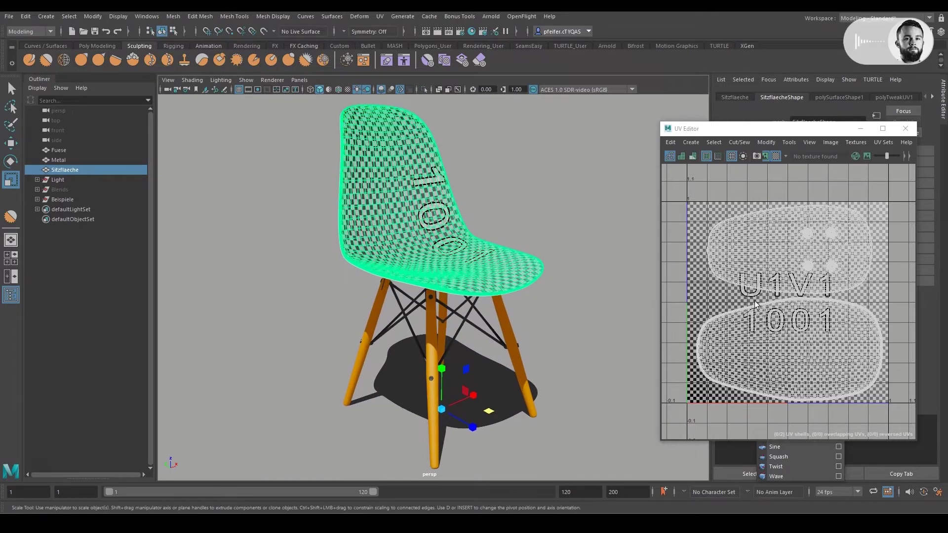
{"action": "right_click_drag", "start_coordinate": [449, 172], "coordinate": [535, 209], "text": "alt"}
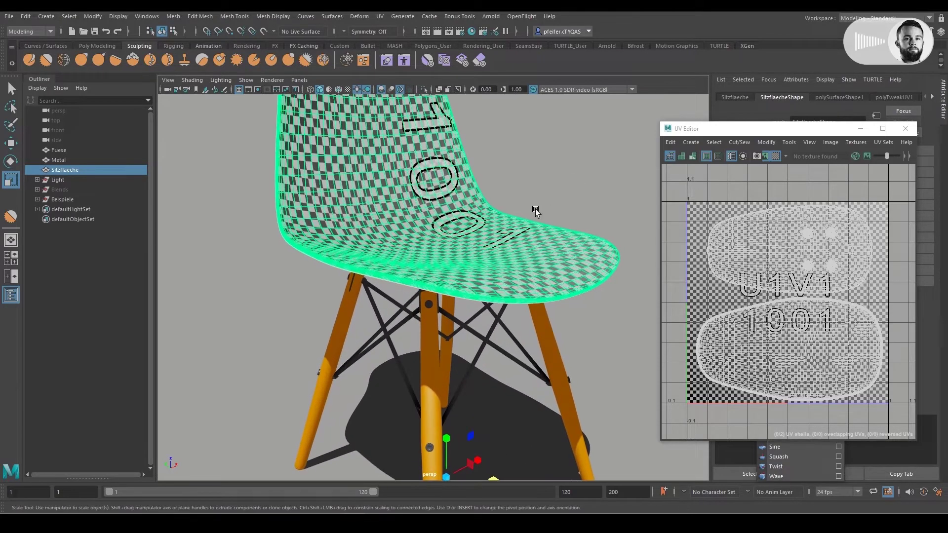
{"action": "right_click_drag", "start_coordinate": [809, 235], "coordinate": [808, 276]}
{"action": "left_click", "coordinate": [798, 237]}
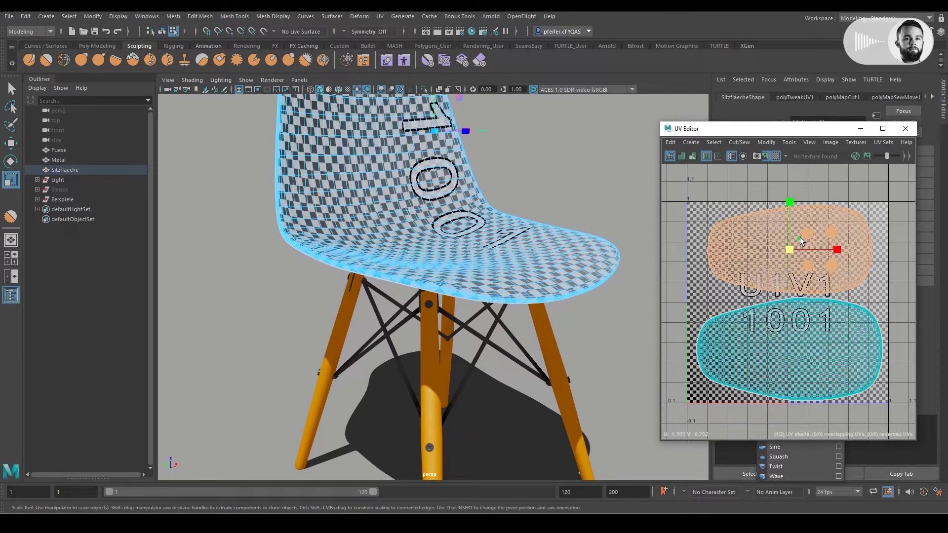
{"action": "left_click_drag", "start_coordinate": [483, 217], "coordinate": [492, 235], "text": "alt"}
{"action": "left_click", "coordinate": [486, 233]}
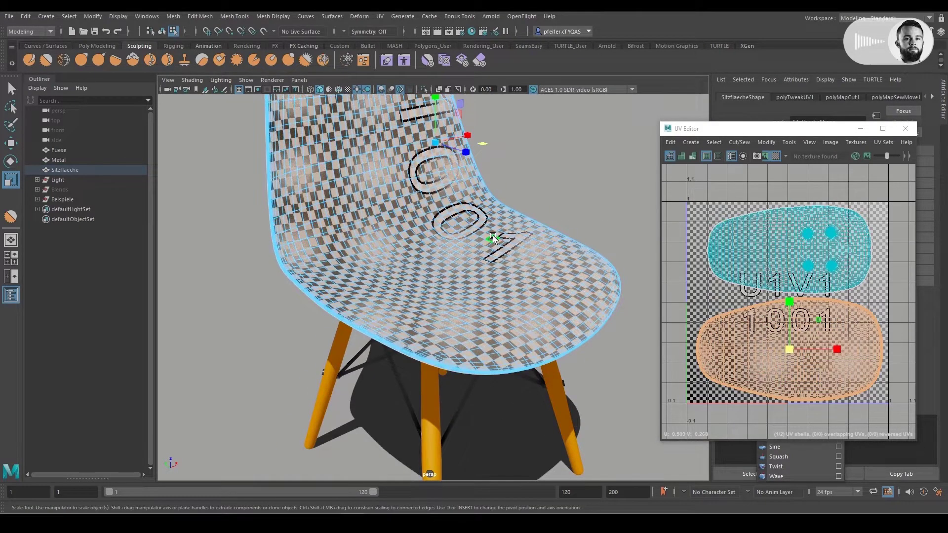
Examine the checker pattern for stretching along the seat's outer edge, and clear the selection
{"action": "left_click", "coordinate": [423, 357]}
{"action": "key", "text": "f"}
{"action": "left_click_drag", "start_coordinate": [390, 339], "coordinate": [455, 262], "text": "alt"}
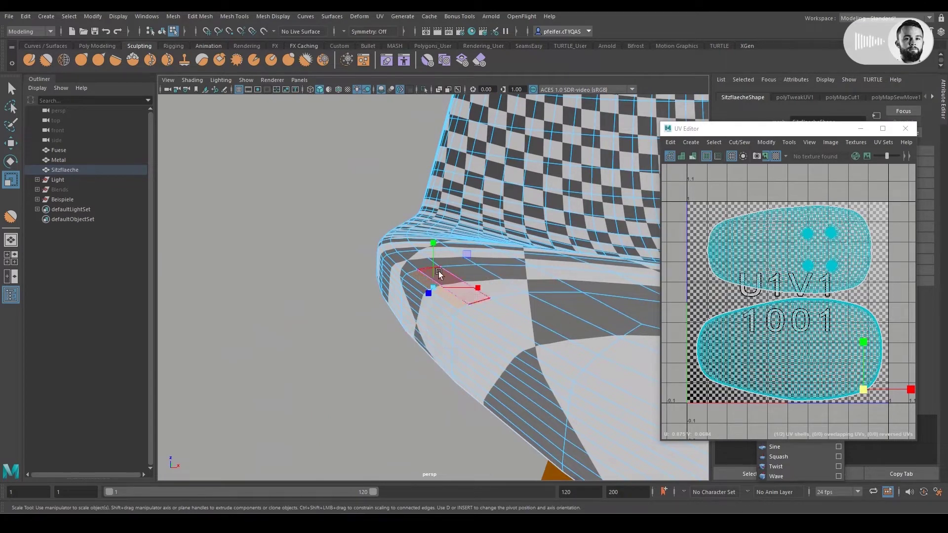
{"action": "left_click_drag", "start_coordinate": [419, 303], "coordinate": [434, 285], "text": "alt"}
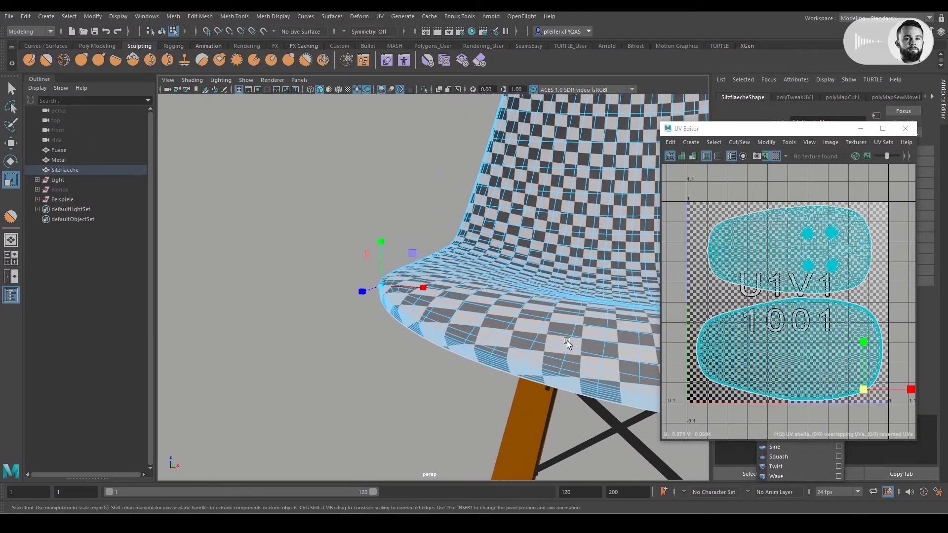
{"action": "left_click_drag", "start_coordinate": [567, 340], "coordinate": [491, 345], "text": "alt"}
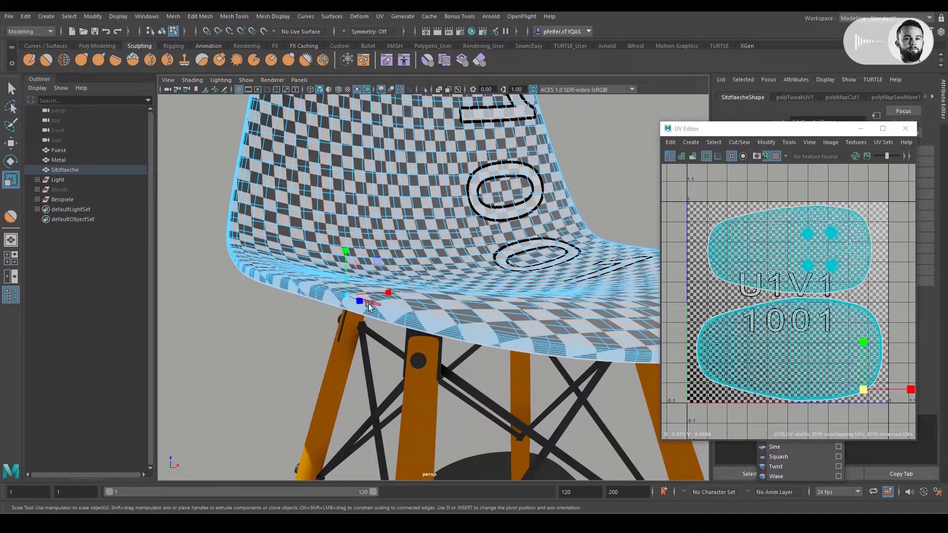
{"action": "mouse_move", "coordinate": [375, 304]}
{"action": "left_mouse_down", "text": "alt"}
{"action": "mouse_move", "coordinate": [363, 318]}
{"action": "mouse_move", "coordinate": [360, 289]}
{"action": "mouse_move", "coordinate": [383, 288]}
{"action": "left_mouse_up", "text": "alt"}
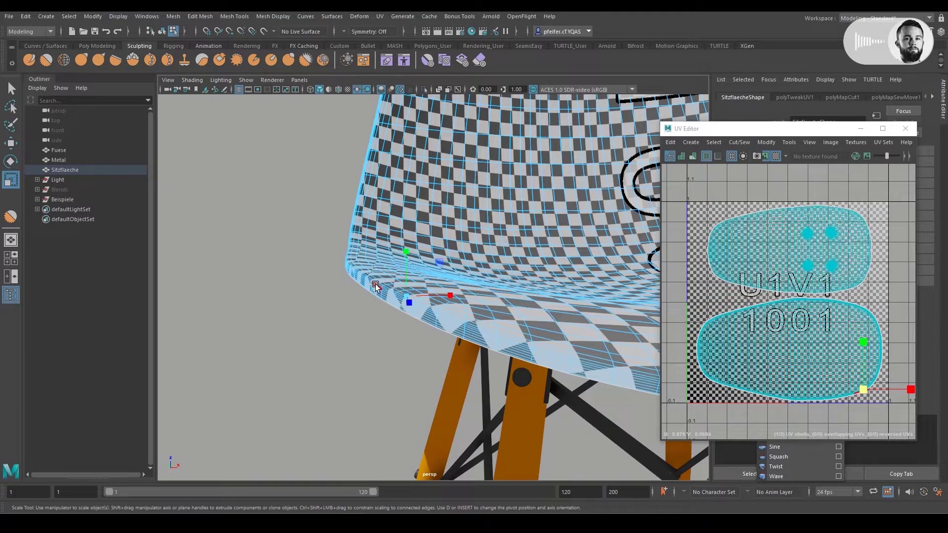
{"action": "right_click_drag", "start_coordinate": [375, 253], "coordinate": [406, 242]}
{"action": "left_click", "coordinate": [327, 267]}
{"action": "scroll", "coordinate": [326, 265], "scroll_direction": "down", "scroll_amount": 5}
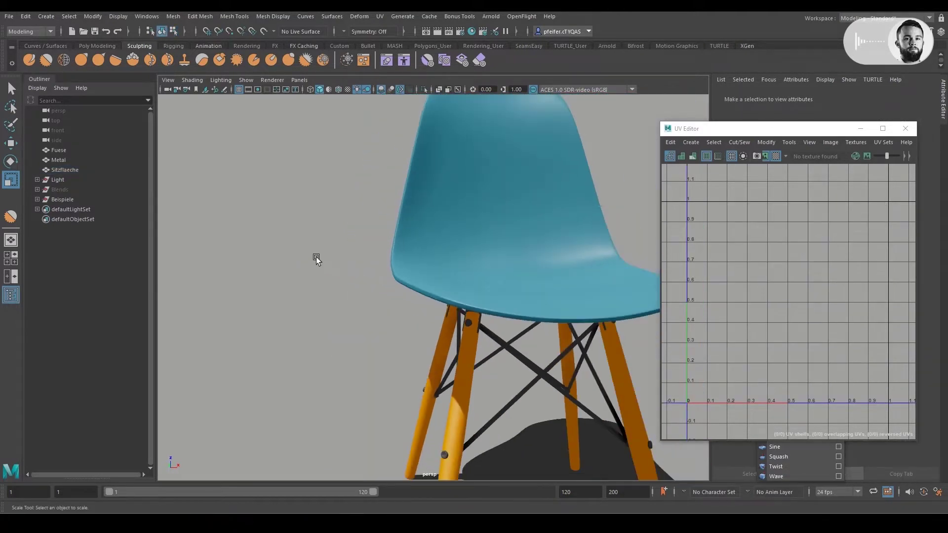
Select the rounded cube unwrapped as one circular UV shell, examine checker distortion on its top and sides, and deselect it
{"action": "left_click_drag", "start_coordinate": [316, 258], "coordinate": [431, 268], "text": "alt"}
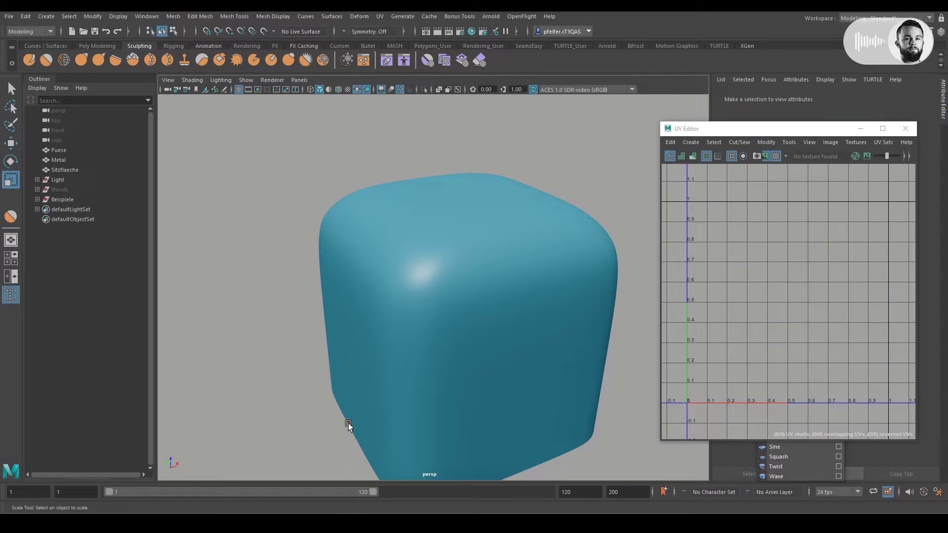
{"action": "left_click", "coordinate": [370, 385]}
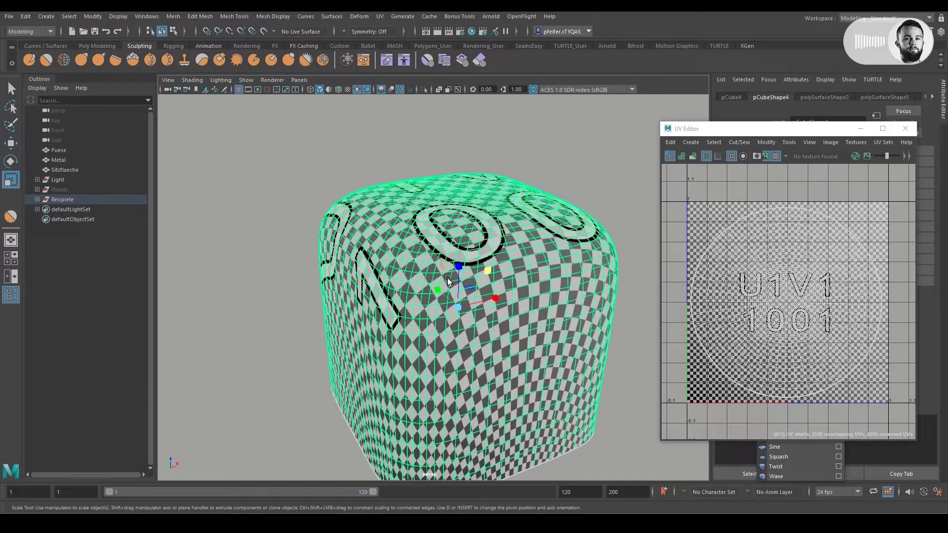
{"action": "left_click_drag", "start_coordinate": [549, 292], "coordinate": [549, 271], "text": "alt"}
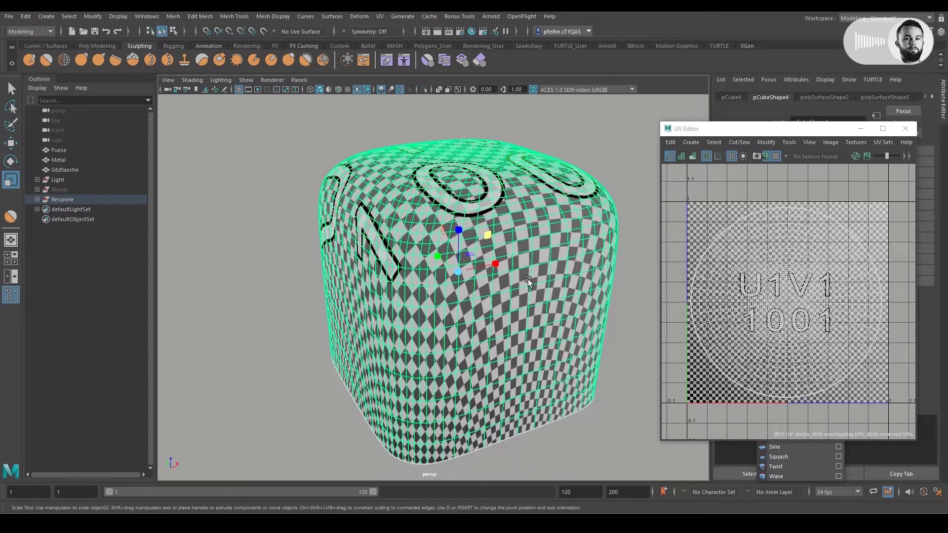
{"action": "left_click_drag", "start_coordinate": [526, 433], "coordinate": [492, 411], "text": "alt"}
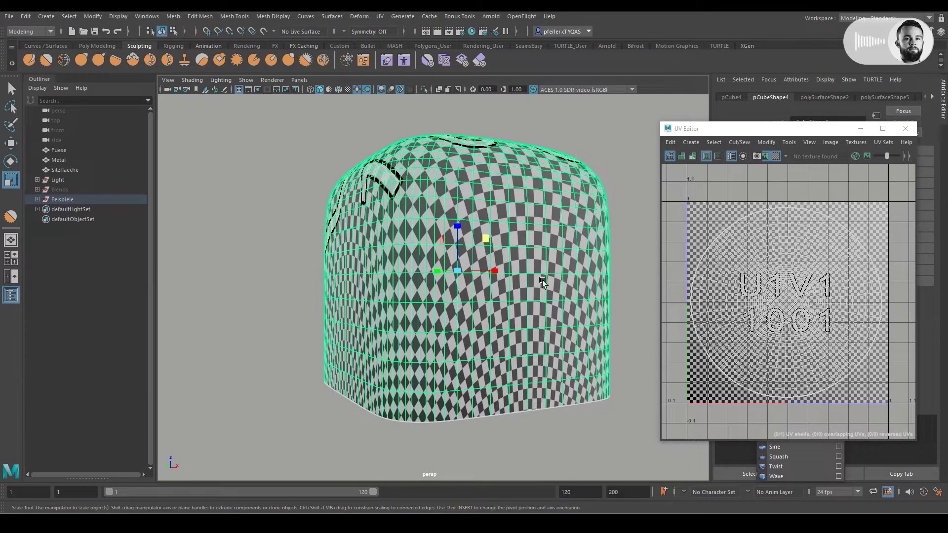
{"action": "left_click_drag", "start_coordinate": [531, 185], "coordinate": [473, 306], "text": "alt"}
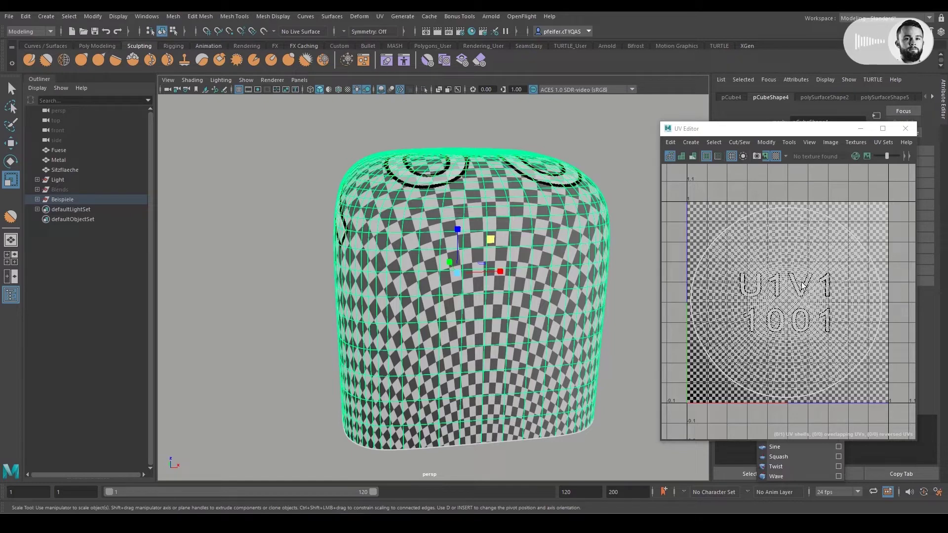
{"action": "left_click_drag", "start_coordinate": [472, 203], "coordinate": [475, 165], "text": "alt"}
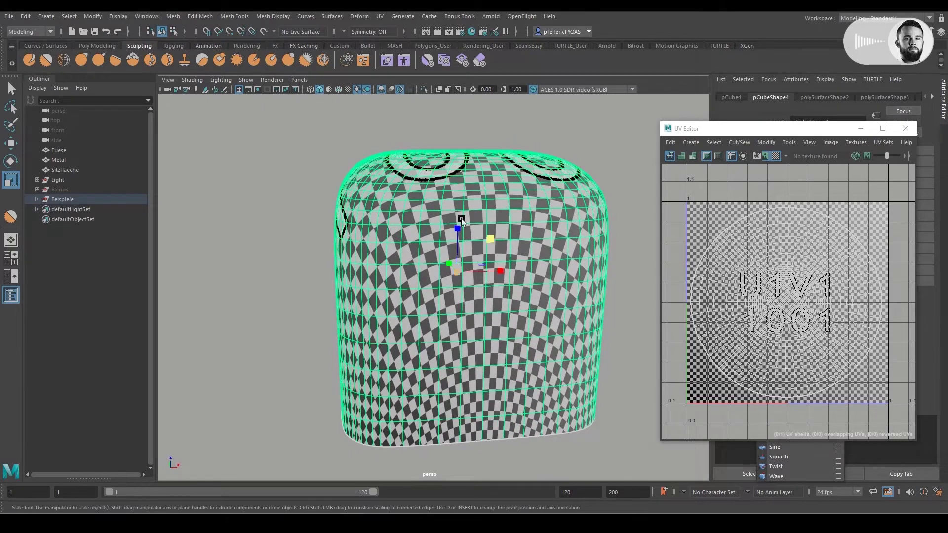
{"action": "middle_click_drag", "start_coordinate": [461, 218], "coordinate": [463, 251]}
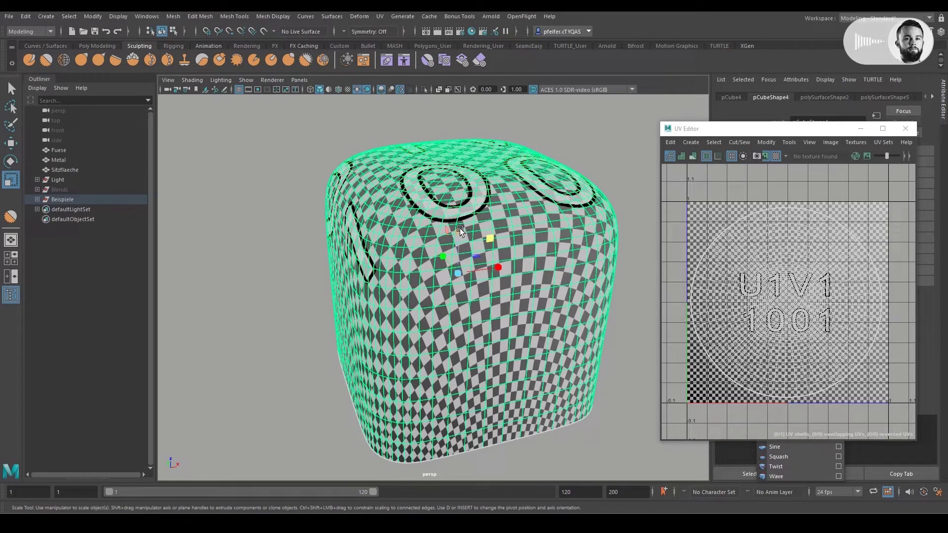
{"action": "scroll", "coordinate": [463, 219], "scroll_direction": "down", "scroll_amount": 2}
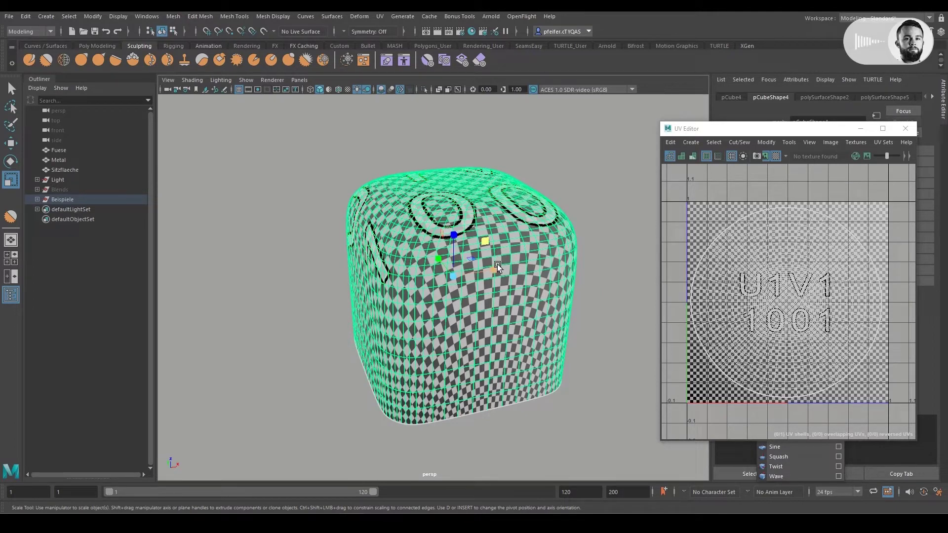
{"action": "right_click_drag", "start_coordinate": [440, 218], "coordinate": [476, 192]}
{"action": "left_click", "coordinate": [295, 282]}
{"action": "scroll", "coordinate": [297, 276], "scroll_direction": "down", "scroll_amount": 4}
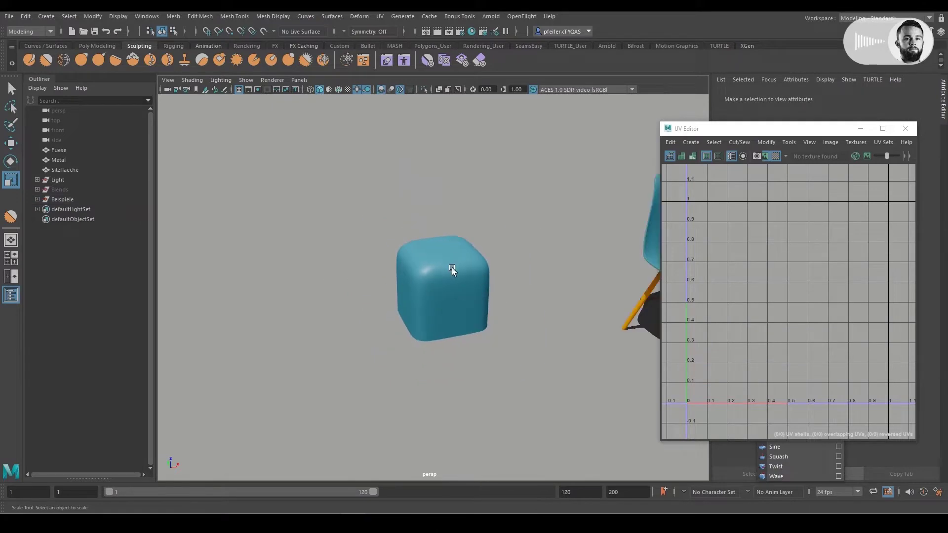
Select the rounded cube whose UVs are split into a top cap and a side strip
{"action": "scroll", "coordinate": [347, 277], "scroll_direction": "up", "scroll_amount": 2}
{"action": "middle_click_drag", "start_coordinate": [341, 256], "coordinate": [431, 254], "text": "alt"}
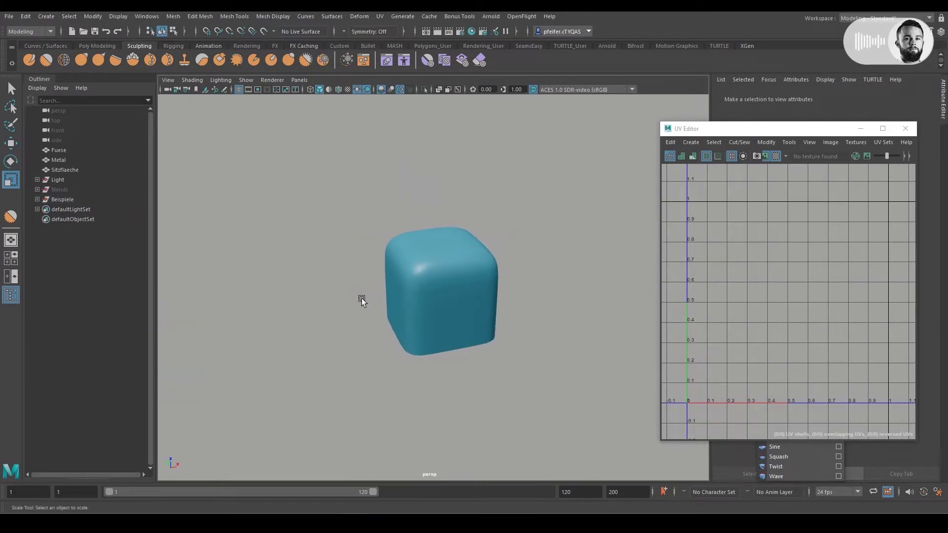
{"action": "left_click_drag", "start_coordinate": [361, 298], "coordinate": [451, 246], "text": "alt"}
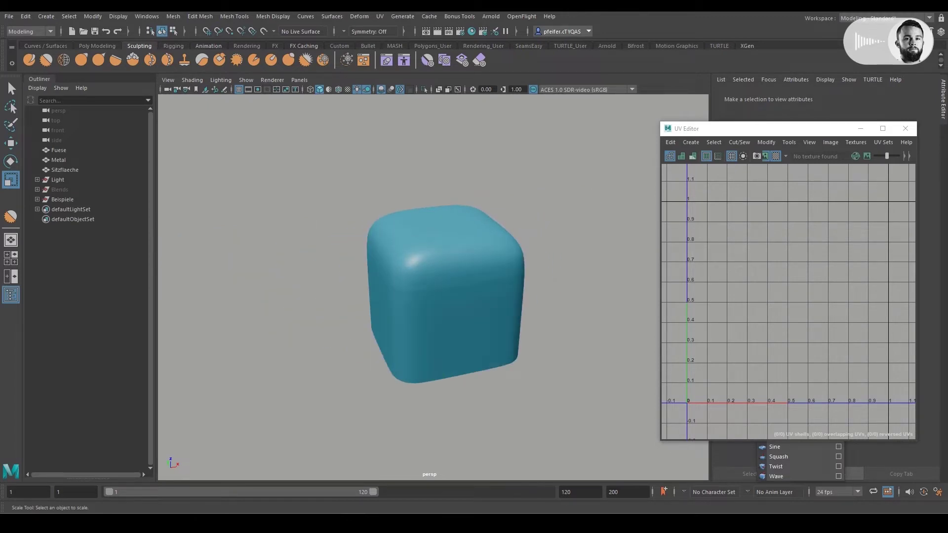
{"action": "left_click", "coordinate": [400, 211]}
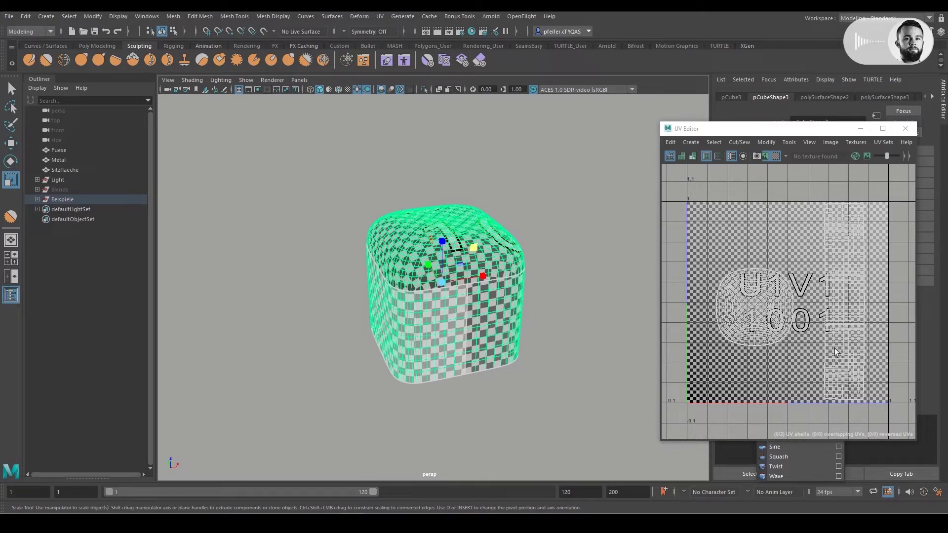
Compare the UV layout of the single-shell cube with that of the two-shell cube, leaving the two-shell cube selected
{"action": "middle_click_drag", "start_coordinate": [571, 270], "coordinate": [401, 266], "text": "alt"}
{"action": "right_click_drag", "start_coordinate": [495, 254], "coordinate": [395, 280], "text": "alt"}
{"action": "left_click", "coordinate": [621, 251]}
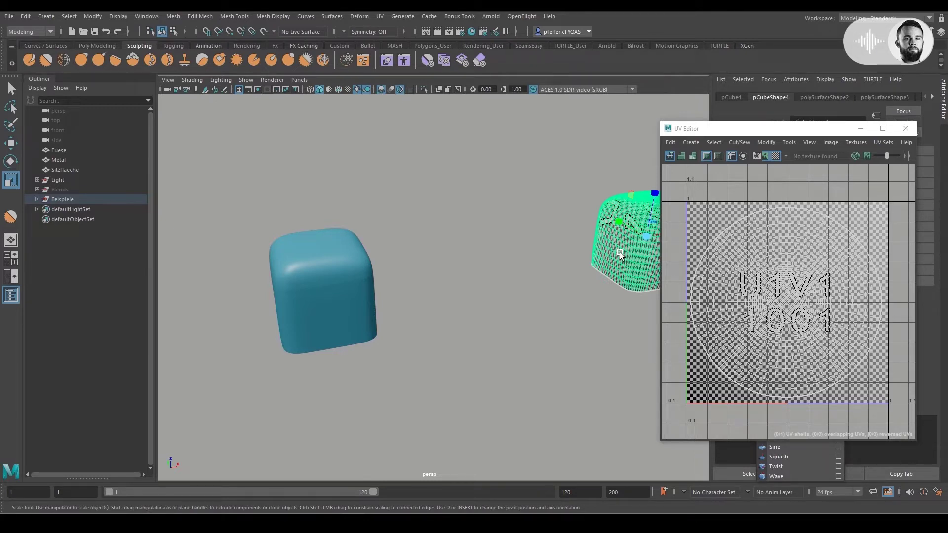
{"action": "left_click", "coordinate": [336, 285]}
{"action": "key", "text": "f"}
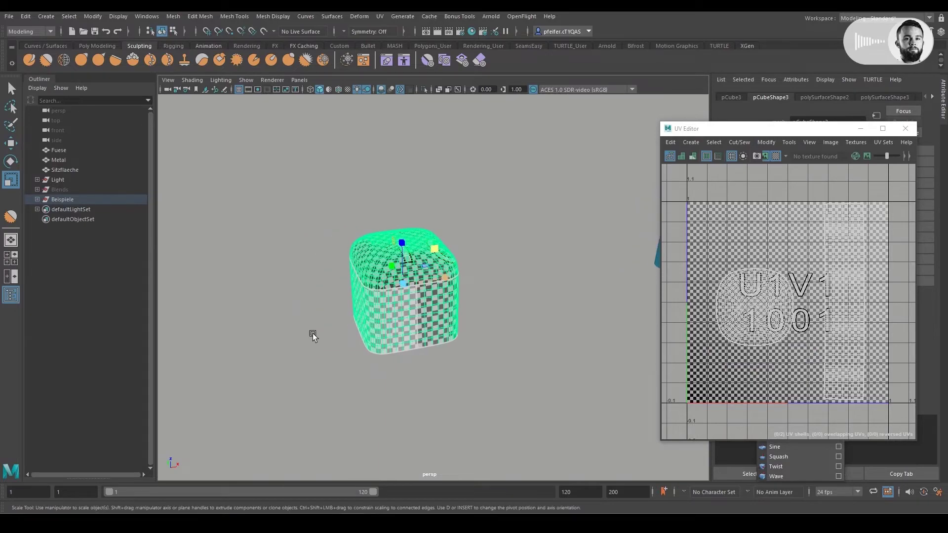
Examine the checker pattern along the seam between the two-shell cube's top cap and sides, and deselect the cube
{"action": "left_click_drag", "start_coordinate": [313, 334], "coordinate": [525, 321], "text": "alt"}
{"action": "left_click_drag", "start_coordinate": [292, 318], "coordinate": [529, 313], "text": "alt"}
{"action": "left_click_drag", "start_coordinate": [303, 321], "coordinate": [236, 326], "text": "alt"}
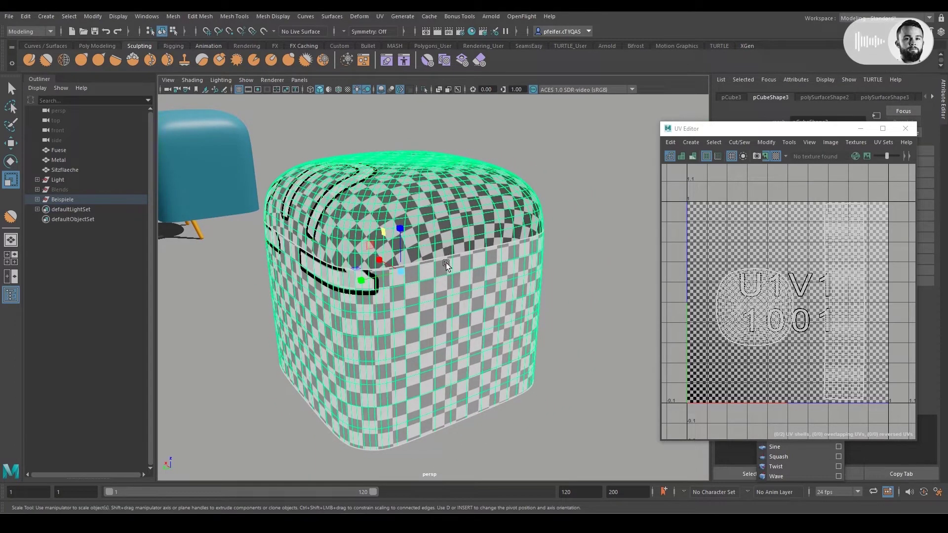
{"action": "left_click_drag", "start_coordinate": [448, 264], "coordinate": [418, 264], "text": "alt"}
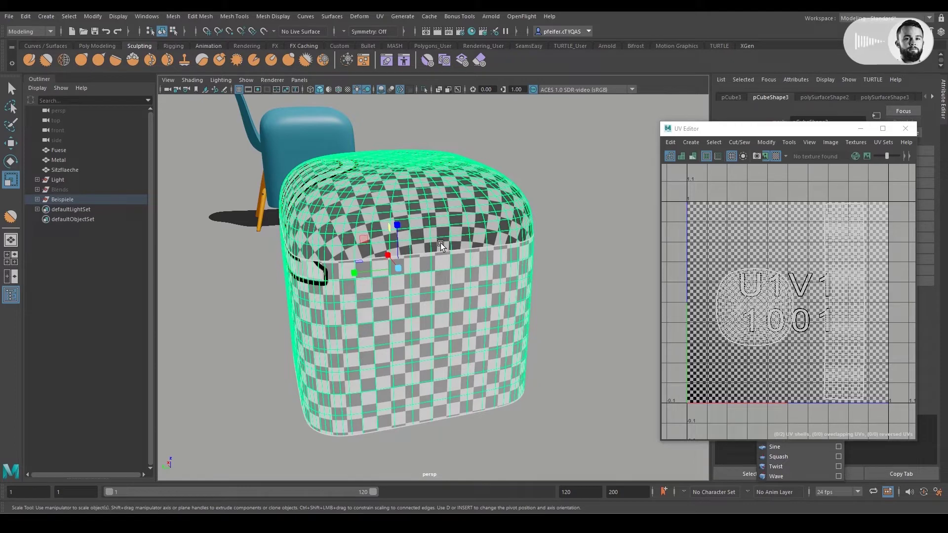
{"action": "left_click", "coordinate": [552, 224]}
Select the rounded cube with the cross-shaped UV layout to display its shell and checker pattern
{"action": "scroll", "coordinate": [552, 224], "scroll_direction": "down", "scroll_amount": 7}
{"action": "left_click_drag", "start_coordinate": [552, 224], "coordinate": [345, 277], "text": "alt"}
{"action": "middle_click_drag", "start_coordinate": [416, 301], "coordinate": [447, 277], "text": "alt"}
{"action": "scroll", "coordinate": [494, 304], "scroll_direction": "up", "scroll_amount": 4}
{"action": "left_click", "coordinate": [484, 319]}
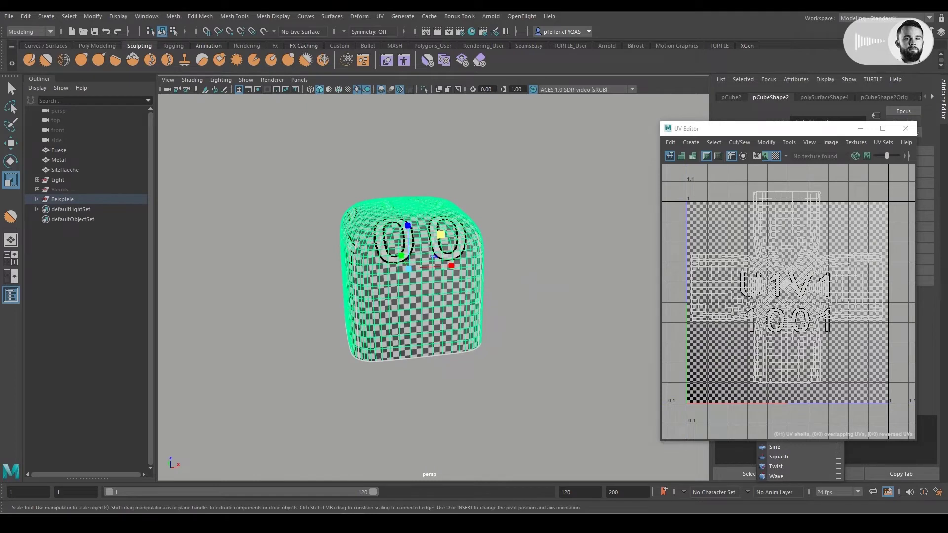
Clear the selection and view the third cube unfolded into a flat cross
{"action": "left_click", "coordinate": [244, 294]}
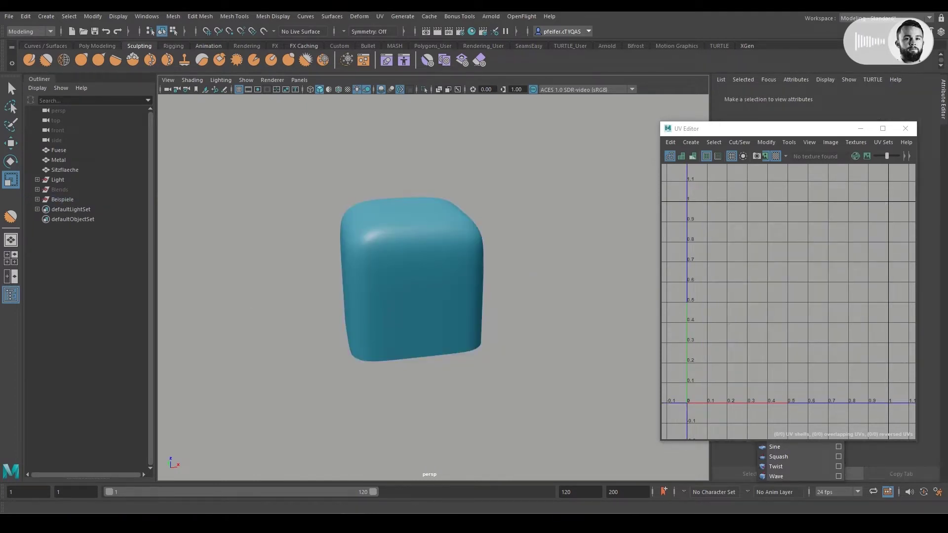
{"action": "scroll", "coordinate": [445, 292], "scroll_direction": "down", "scroll_amount": 3}
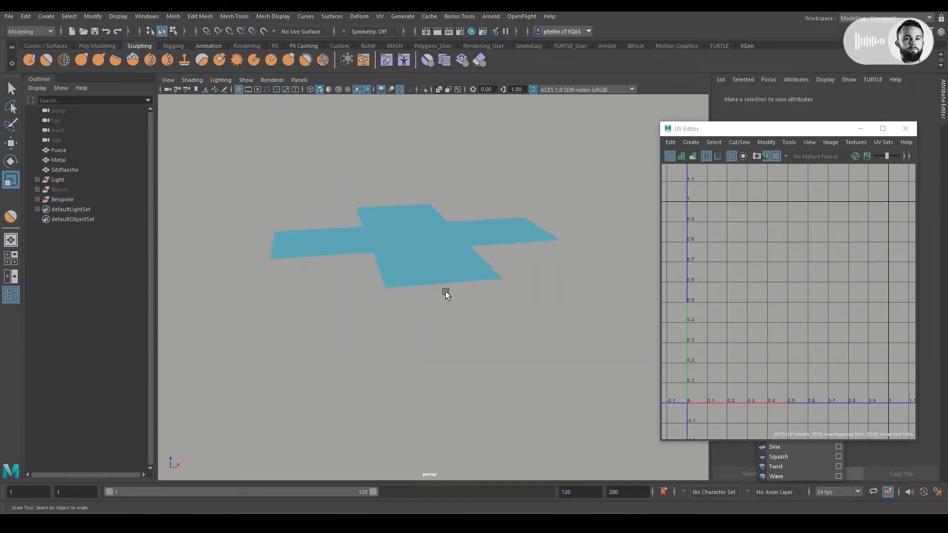
{"action": "left_click_drag", "start_coordinate": [445, 291], "coordinate": [441, 323], "text": "alt"}
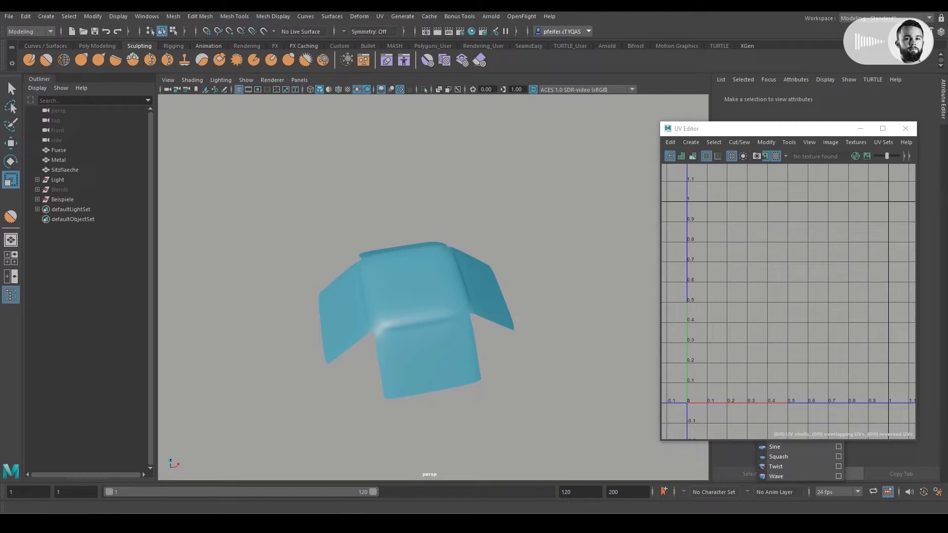
Select the folded cross-layout cube and examine its checker pattern along the vertical corner seams
{"action": "left_click", "coordinate": [377, 325]}
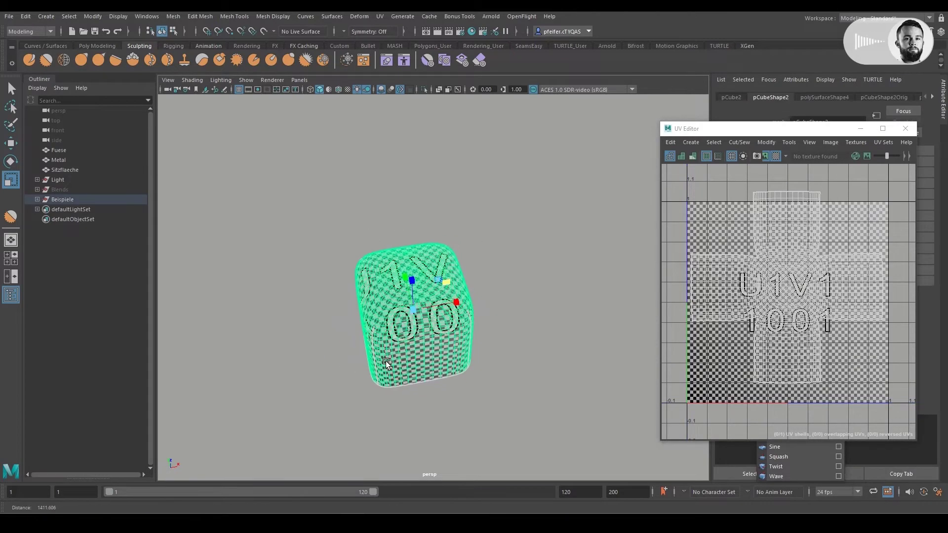
{"action": "left_click_drag", "start_coordinate": [433, 321], "coordinate": [446, 282], "text": "alt"}
{"action": "left_click_drag", "start_coordinate": [378, 307], "coordinate": [415, 304], "text": "alt"}
{"action": "right_click_drag", "start_coordinate": [349, 323], "coordinate": [439, 326], "text": "alt"}
{"action": "left_click_drag", "start_coordinate": [418, 322], "coordinate": [426, 317], "text": "alt"}
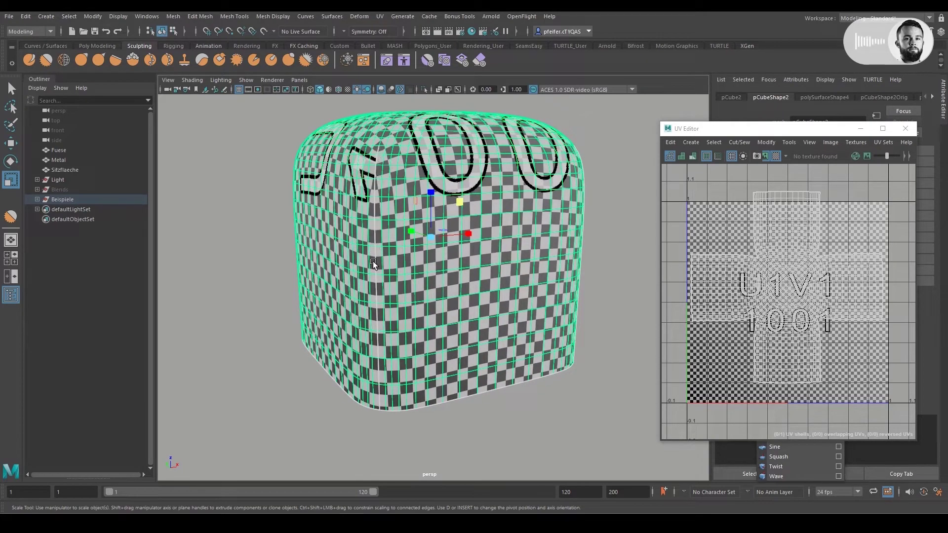
{"action": "mouse_move", "coordinate": [529, 306]}
{"action": "left_mouse_down", "text": "alt"}
{"action": "mouse_move", "coordinate": [504, 304]}
{"action": "mouse_move", "coordinate": [535, 304]}
{"action": "left_mouse_up", "text": "alt"}
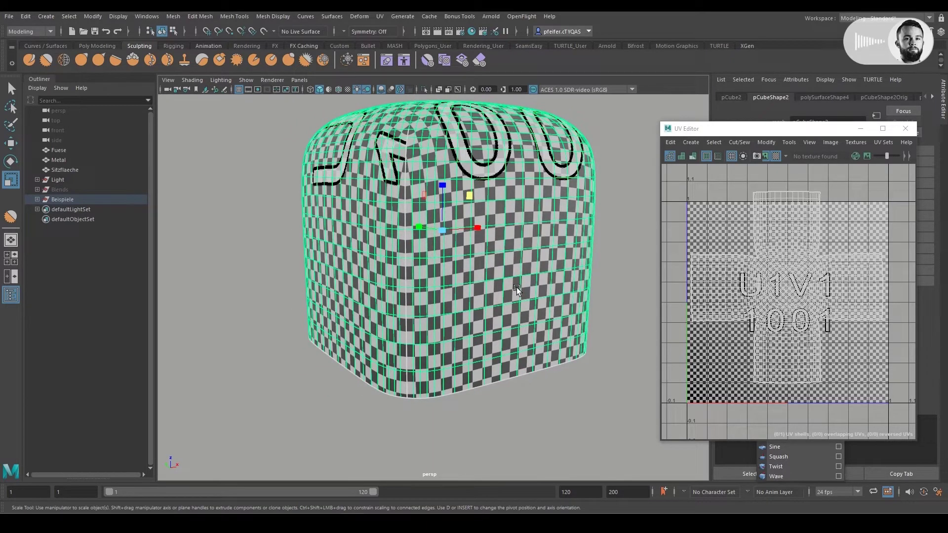
View the selected cube unfolded flat with its checker pattern and compare it with the cross-shaped UV shell
{"action": "scroll", "coordinate": [505, 279], "scroll_direction": "down", "scroll_amount": 5}
{"action": "left_click_drag", "start_coordinate": [539, 266], "coordinate": [513, 271], "text": "alt"}
{"action": "scroll", "coordinate": [497, 297], "scroll_direction": "down", "scroll_amount": 4}
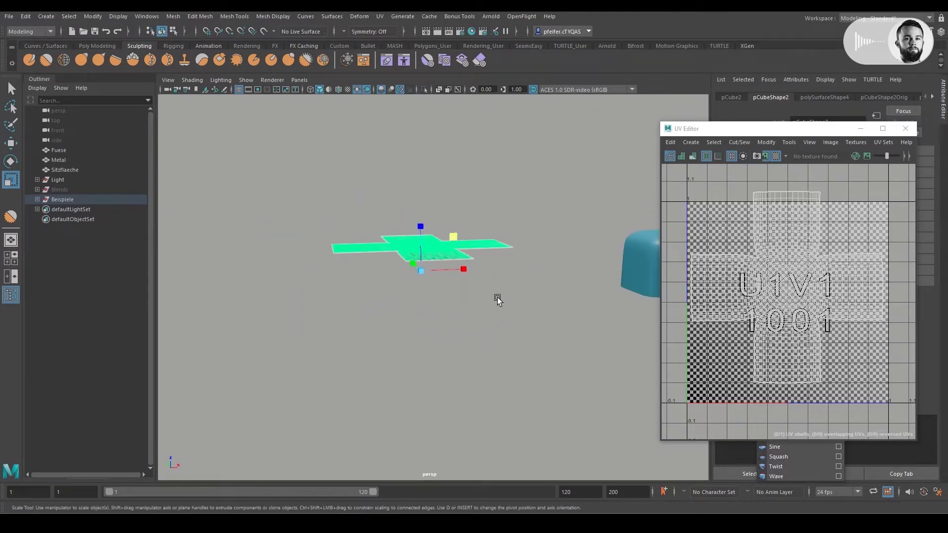
{"action": "left_click_drag", "start_coordinate": [497, 297], "coordinate": [502, 333], "text": "alt"}
{"action": "middle_click_drag", "start_coordinate": [508, 316], "coordinate": [416, 316], "text": "alt"}
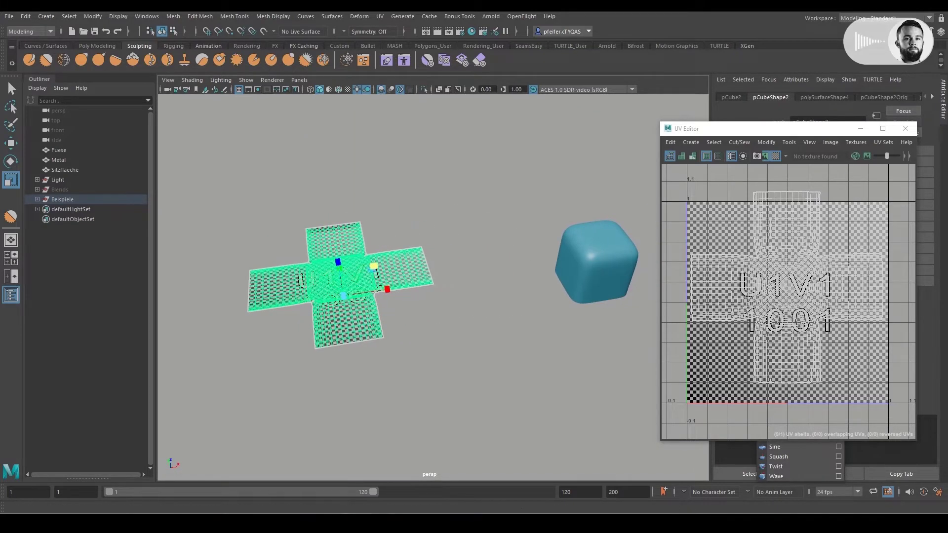
Examine the cross-layout cube unfolded flat from several angles, with and without its checker pattern
{"action": "left_click", "coordinate": [555, 289]}
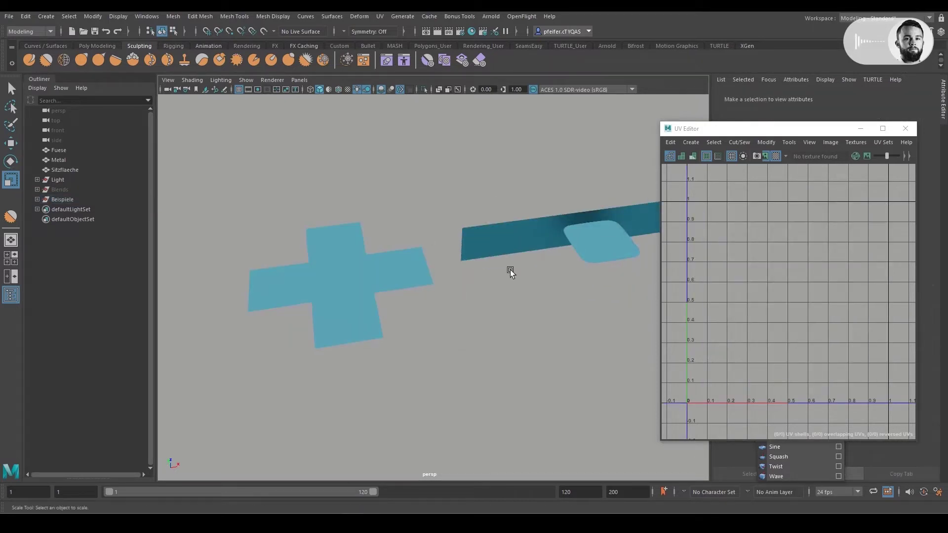
{"action": "left_click_drag", "start_coordinate": [510, 270], "coordinate": [476, 250], "text": "alt"}
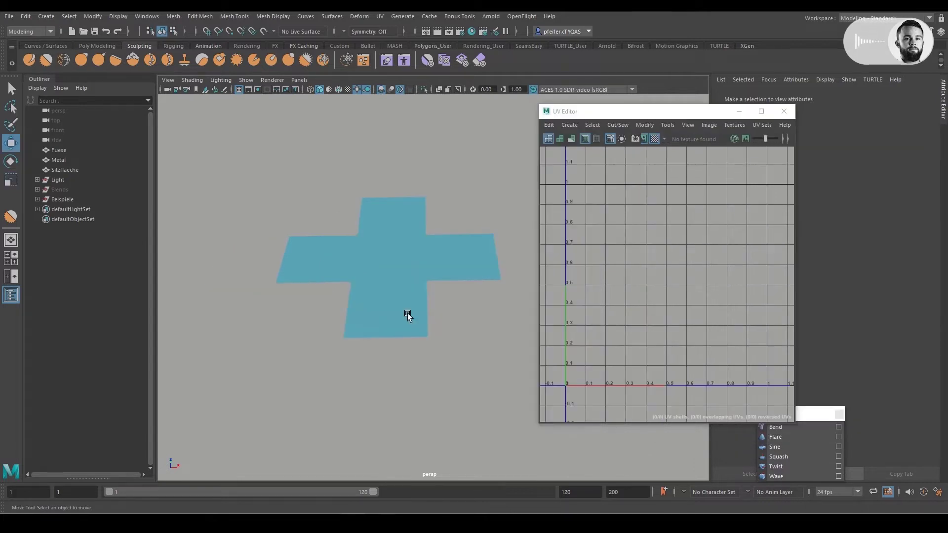
{"action": "left_click", "coordinate": [406, 313]}
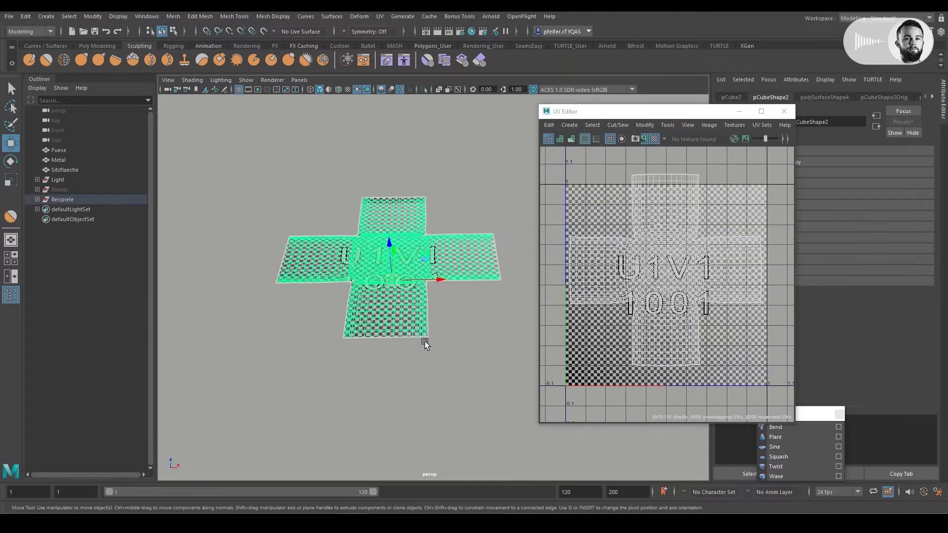
{"action": "mouse_move", "coordinate": [437, 352]}
{"action": "left_mouse_down", "text": "alt"}
{"action": "mouse_move", "coordinate": [457, 363]}
{"action": "mouse_move", "coordinate": [408, 363]}
{"action": "left_mouse_up", "text": "alt"}
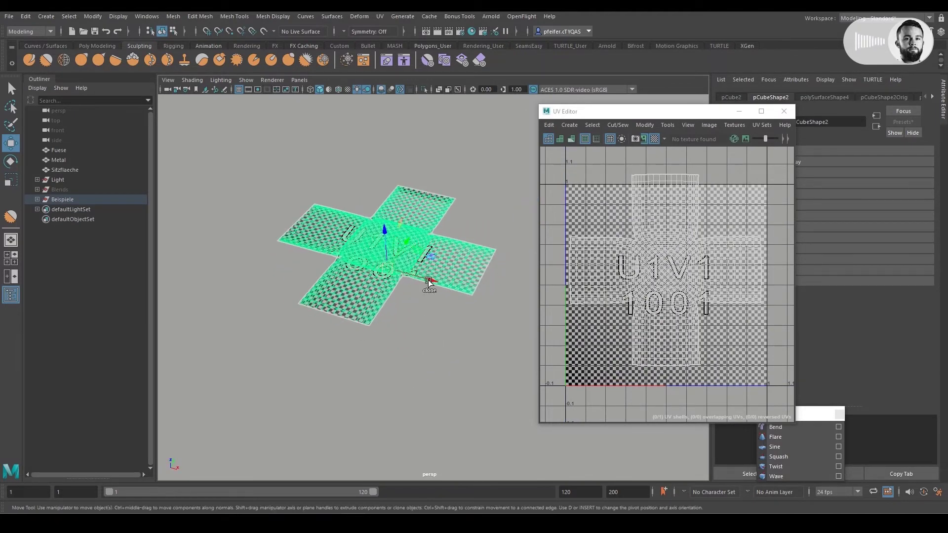
{"action": "left_click", "coordinate": [399, 357]}
{"action": "middle_click_drag", "start_coordinate": [398, 273], "coordinate": [402, 309], "text": "alt"}
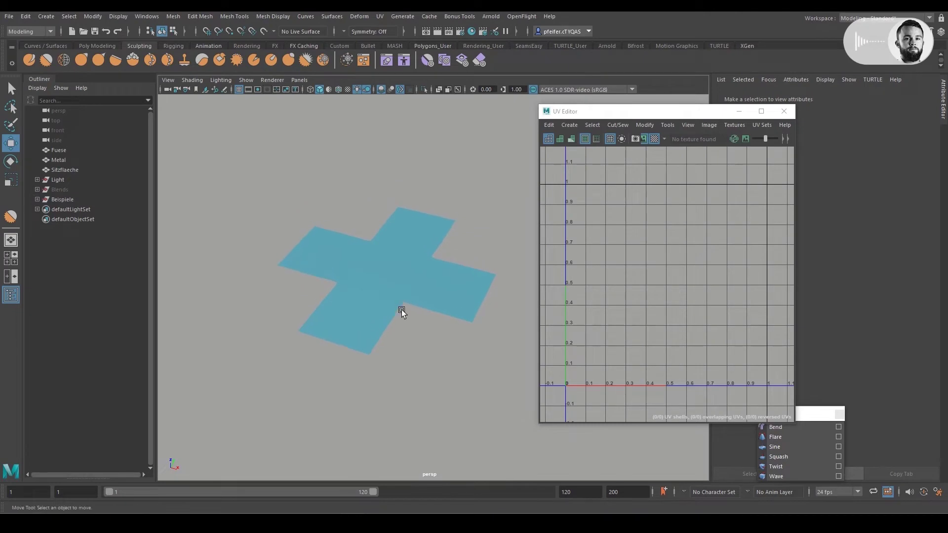
{"action": "right_click_drag", "start_coordinate": [401, 309], "coordinate": [466, 314], "text": "alt"}
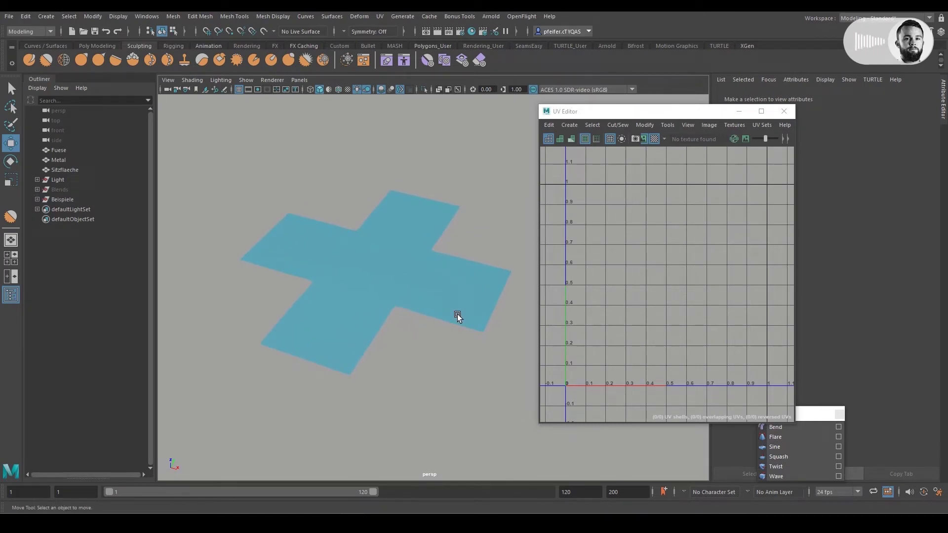
Select the flat cross-shaped cube, reopen its UV layout, and open the UV Snapshot options
{"action": "left_click", "coordinate": [470, 280]}
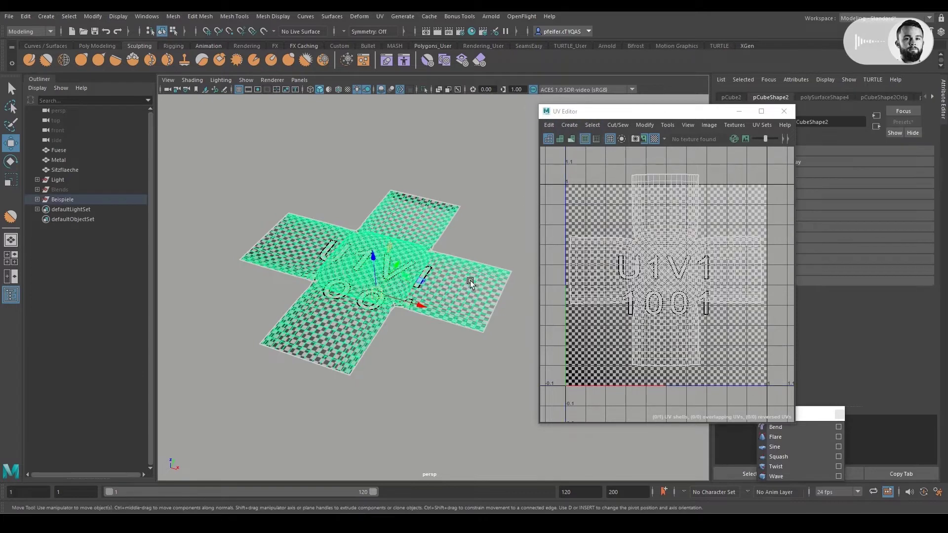
{"action": "left_click", "coordinate": [781, 111]}
{"action": "left_click", "coordinate": [381, 17]}
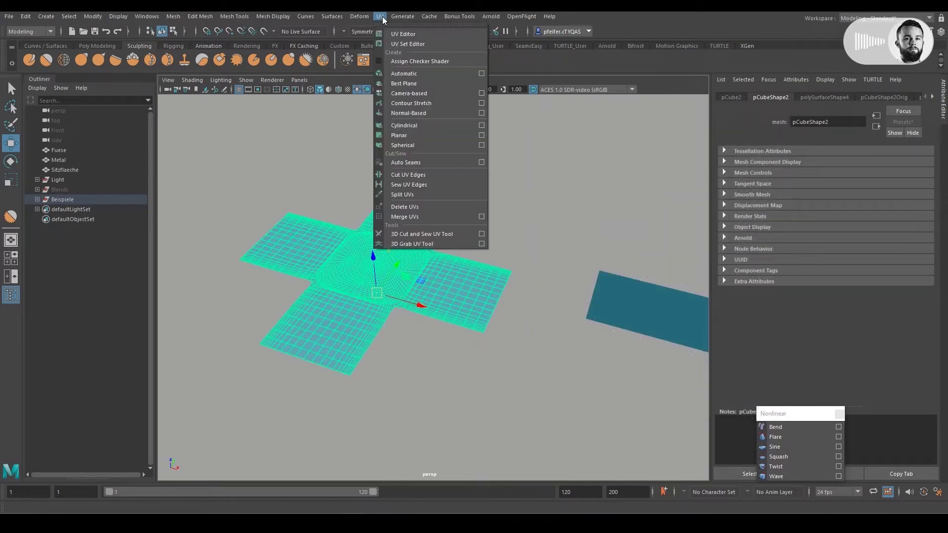
{"action": "left_click", "coordinate": [394, 33]}
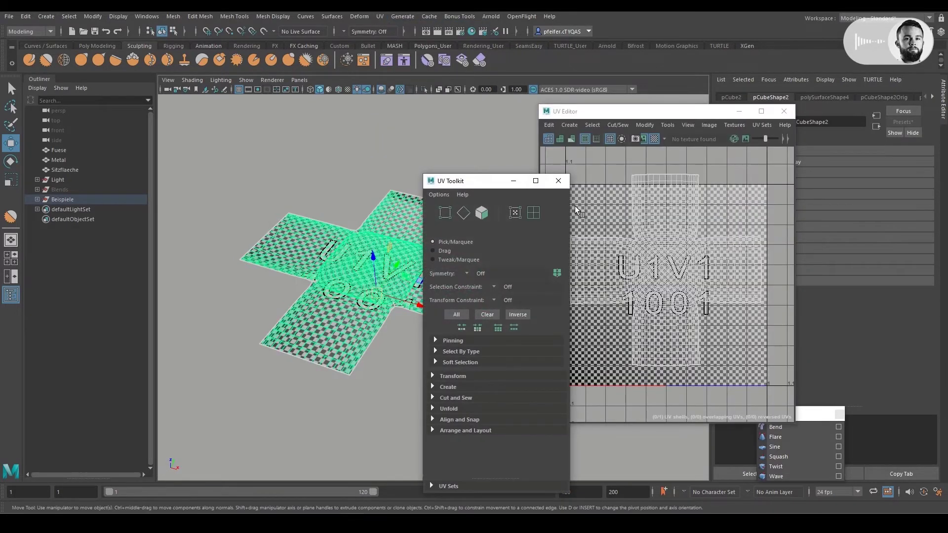
{"action": "left_click", "coordinate": [709, 125]}
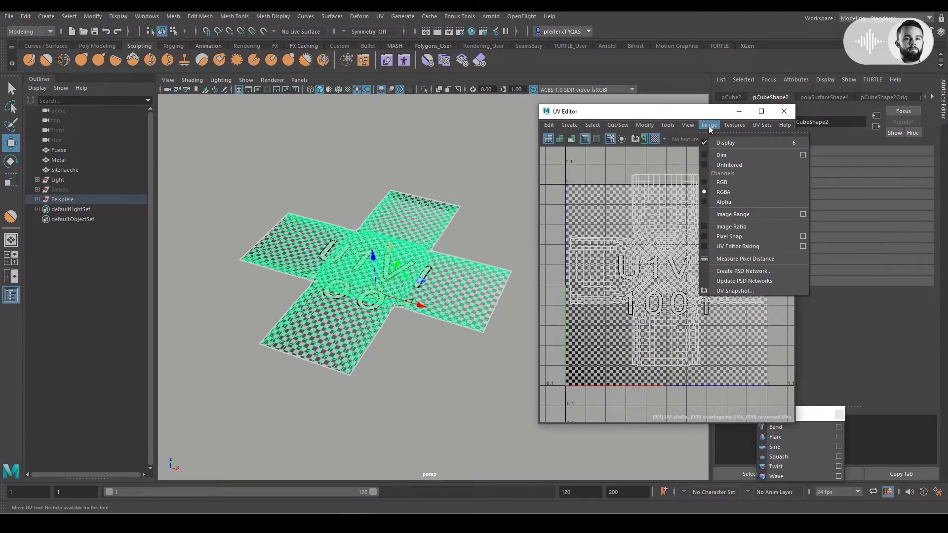
{"action": "left_click", "coordinate": [735, 291]}
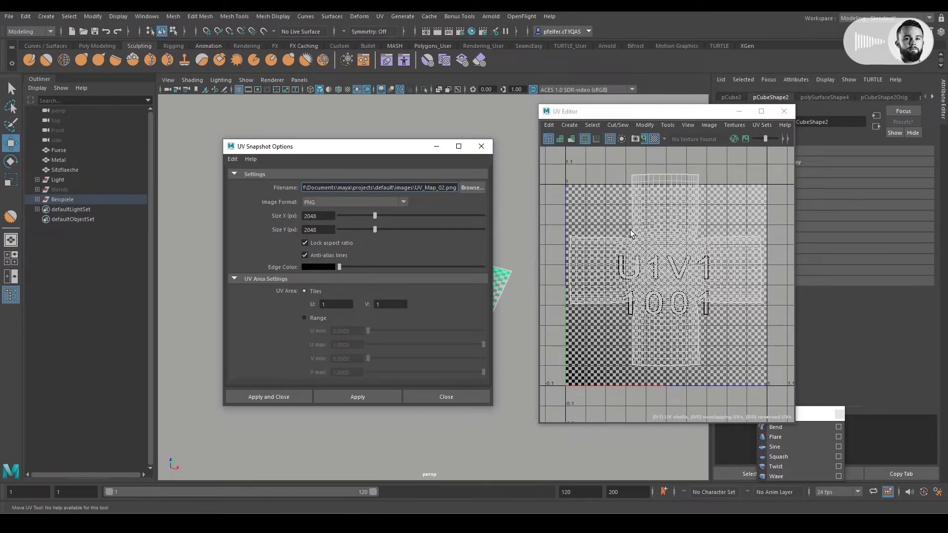
Review the UV snapshot's save location and its pixel size setting
{"action": "left_click", "coordinate": [472, 188]}
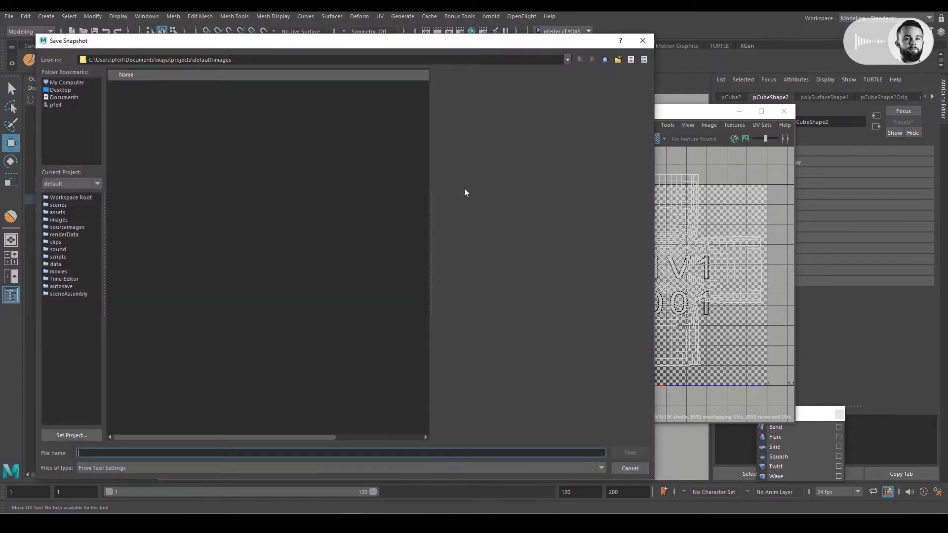
{"action": "left_click", "coordinate": [642, 41]}
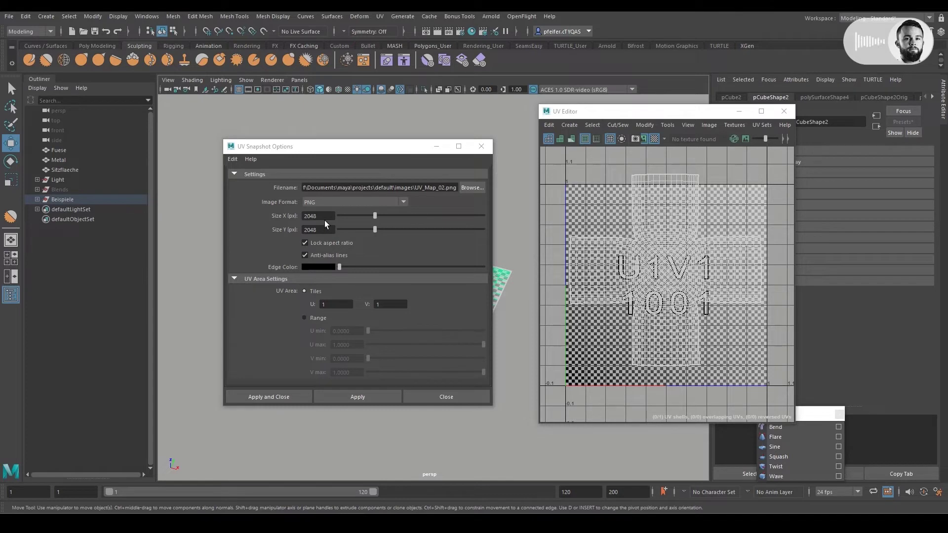
{"action": "left_click_drag", "start_coordinate": [325, 215], "coordinate": [298, 210]}
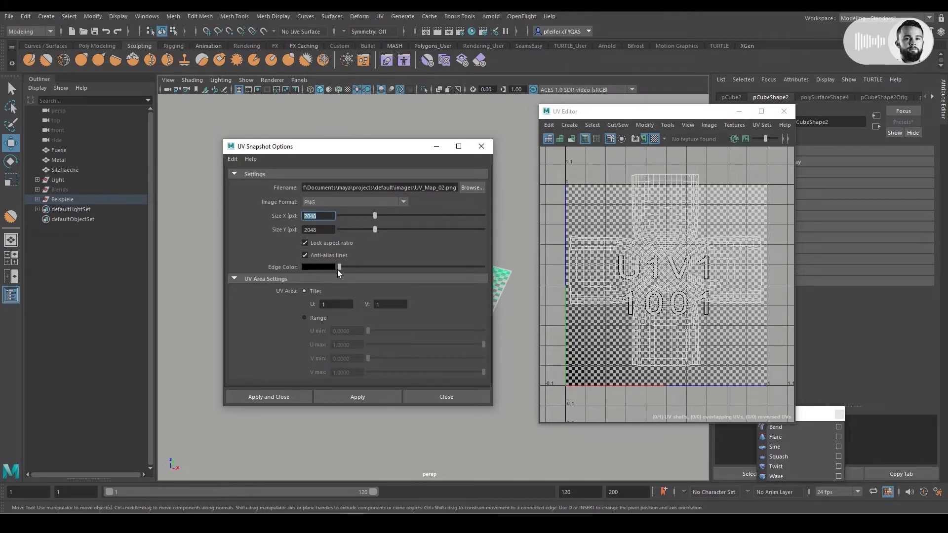
Try adjusting the snapshot's edge color and return it to black
{"action": "left_click_drag", "start_coordinate": [340, 265], "coordinate": [315, 287]}
{"action": "left_click", "coordinate": [326, 268]}
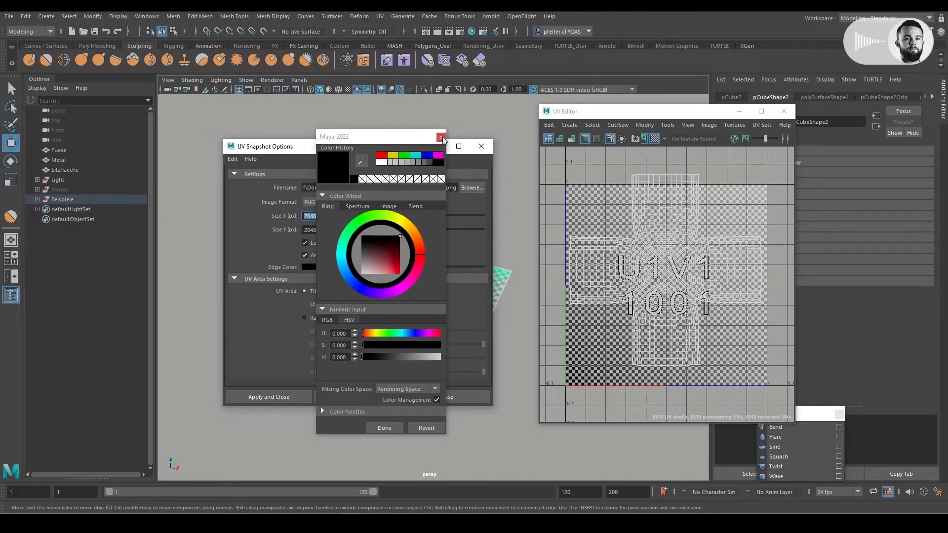
{"action": "left_click", "coordinate": [442, 139]}
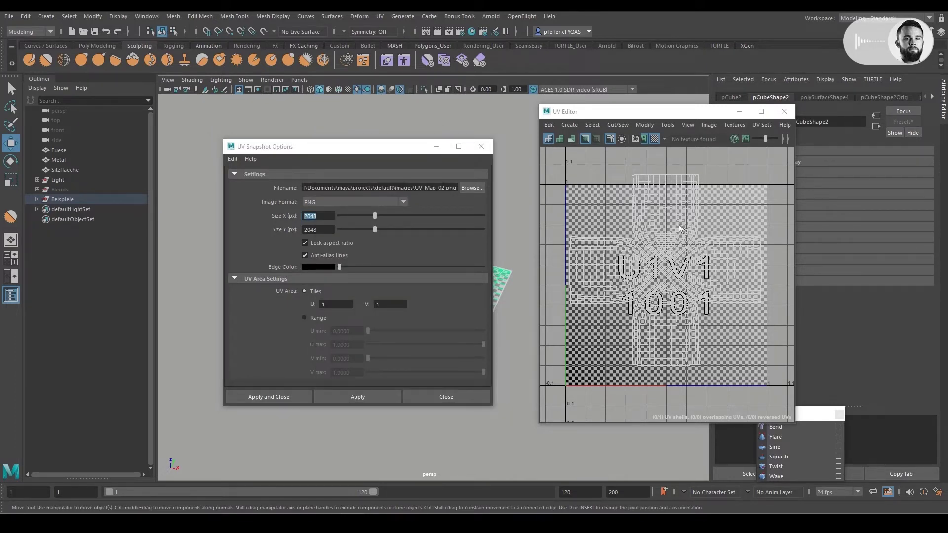
{"action": "mouse_move", "coordinate": [344, 269]}
{"action": "left_mouse_down"}
{"action": "mouse_move", "coordinate": [365, 273]}
{"action": "mouse_move", "coordinate": [327, 269]}
{"action": "left_mouse_up"}
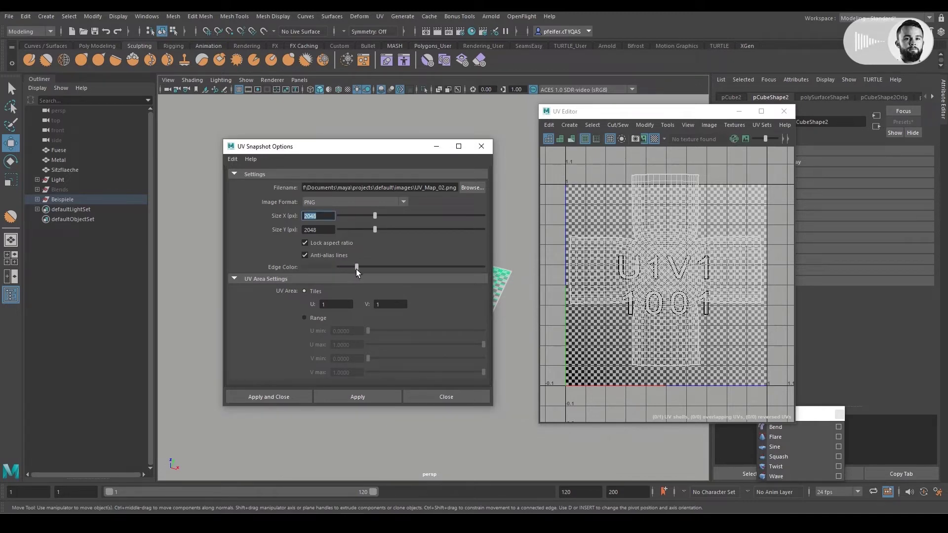
{"action": "left_click", "coordinate": [323, 268]}
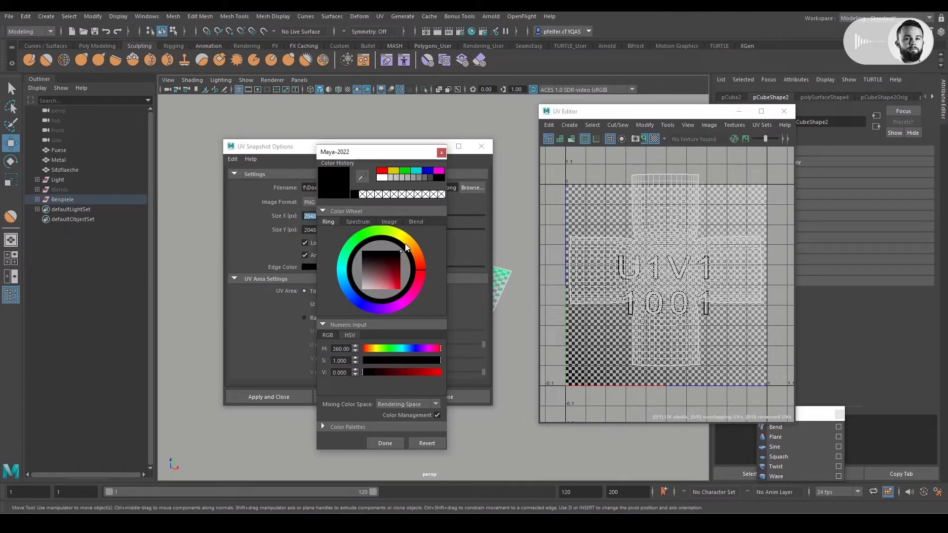
{"action": "left_click", "coordinate": [384, 442]}
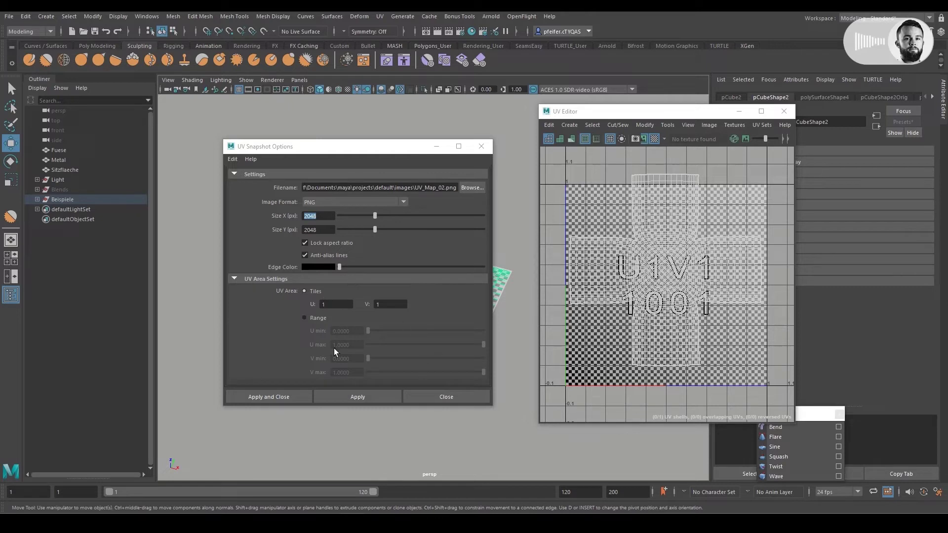
Choose PNG as the UV snapshot's image format and view the existing UV map image
{"action": "left_click", "coordinate": [390, 202]}
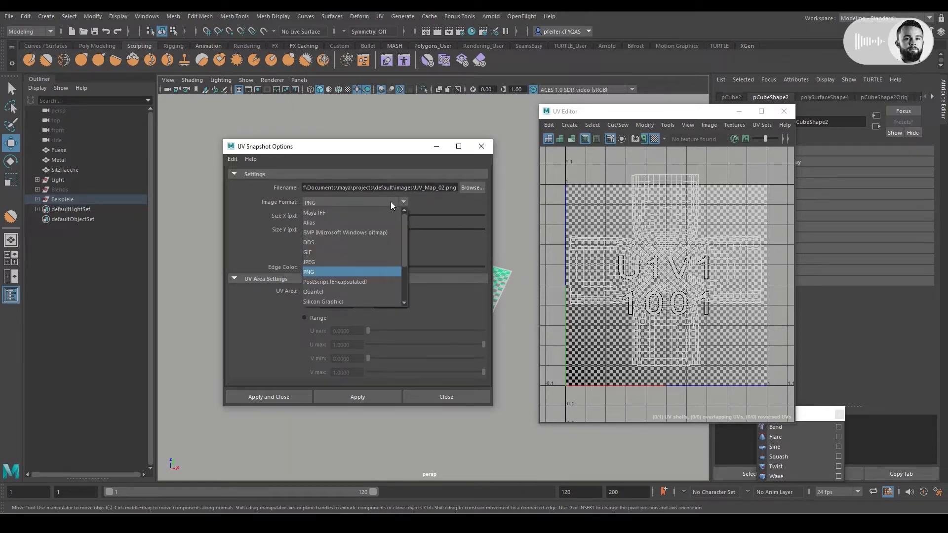
{"action": "left_click", "coordinate": [317, 272]}
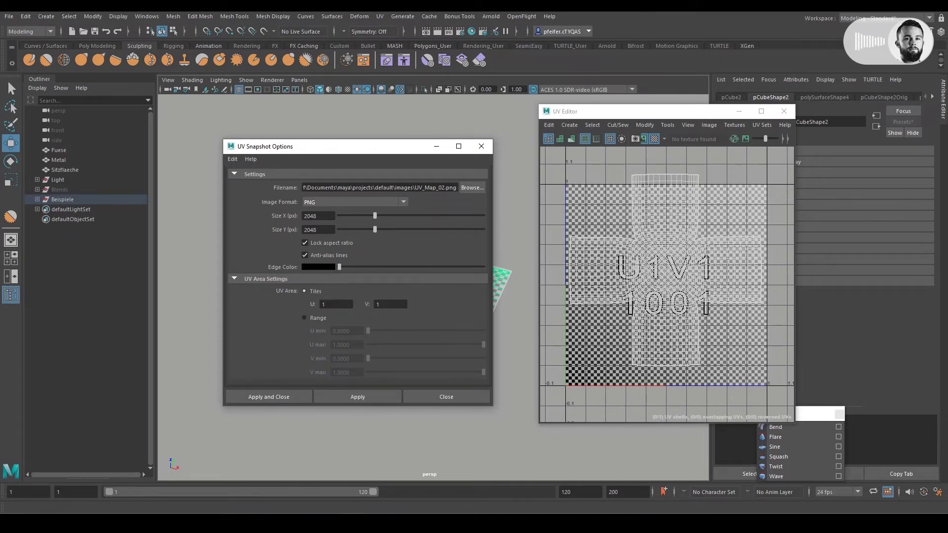
{"action": "left_click", "coordinate": [244, 523]}
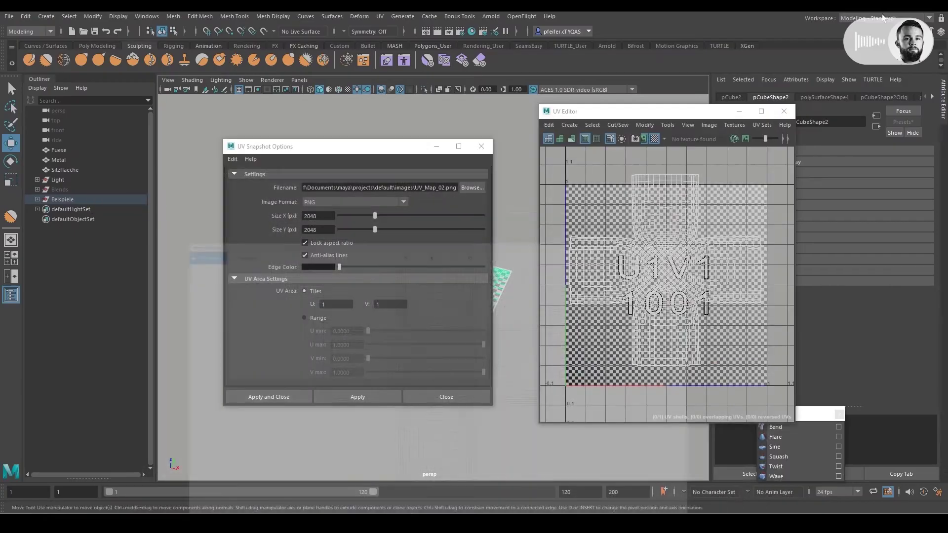
Move the cross-shaped UV shell down to fit inside the 0–1 tile and export the snapshot as UV_Map_02.png
{"action": "right_click_drag", "start_coordinate": [663, 221], "coordinate": [664, 248]}
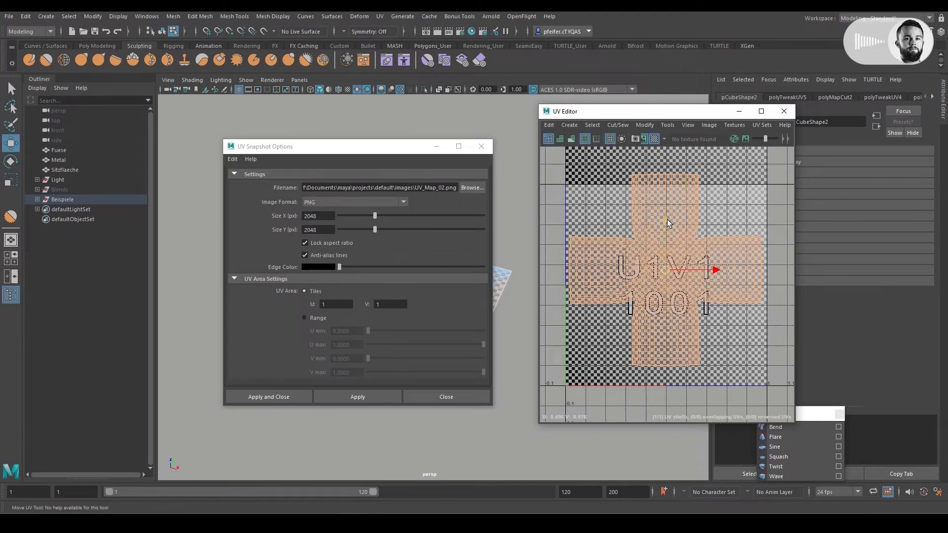
{"action": "left_click_drag", "start_coordinate": [667, 219], "coordinate": [667, 234]}
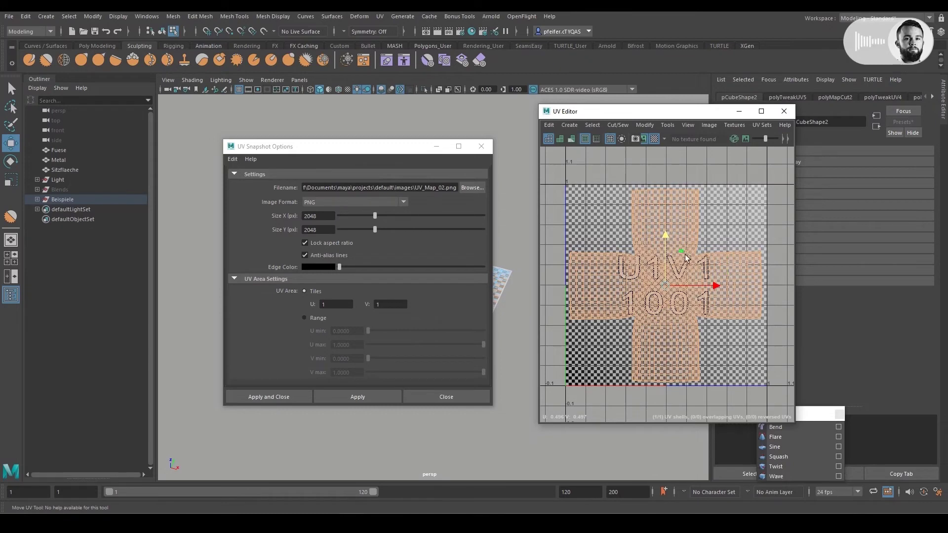
{"action": "right_click_drag", "start_coordinate": [657, 215], "coordinate": [681, 213]}
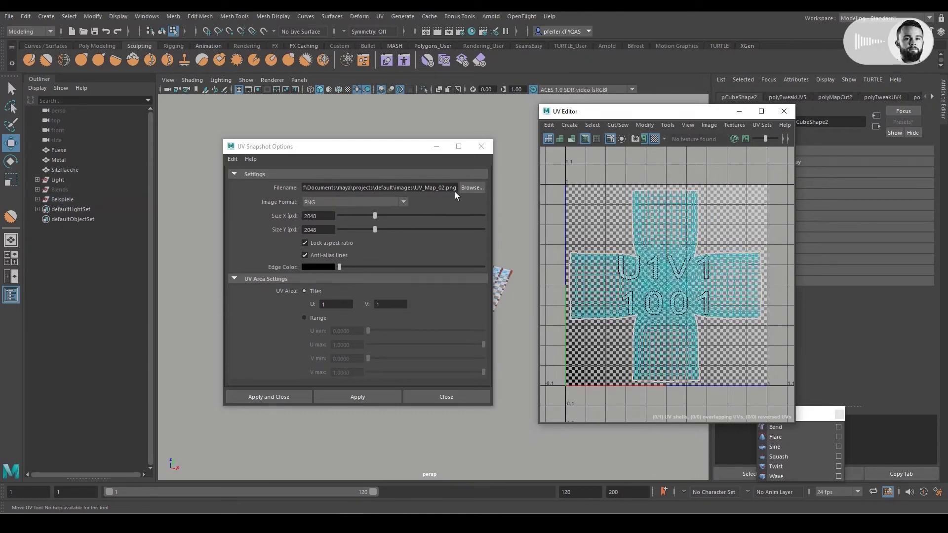
{"action": "left_click", "coordinate": [372, 393]}
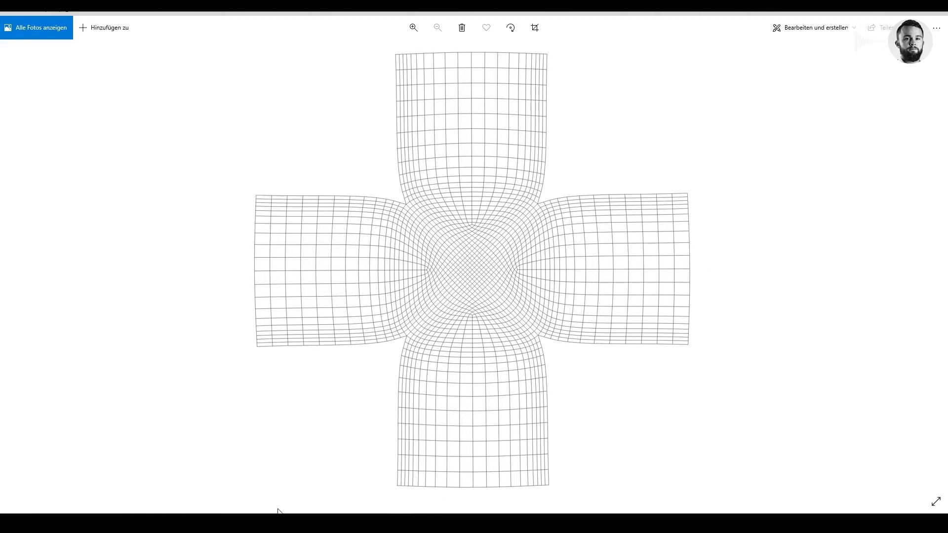
Switch to the image editor and display the UV wireframe over the transparent canvas
{"action": "left_click", "coordinate": [256, 474]}
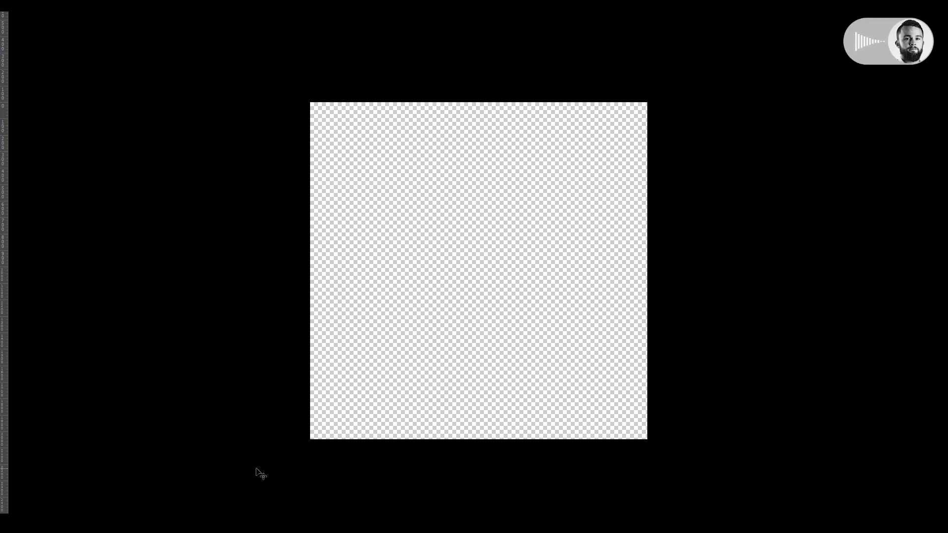
{"action": "key", "text": "i"}
{"action": "scroll", "coordinate": [282, 495], "scroll_direction": "down", "scroll_amount": 1, "text": "alt"}
{"action": "scroll", "coordinate": [309, 372], "scroll_direction": "up", "scroll_amount": 2, "text": "alt"}
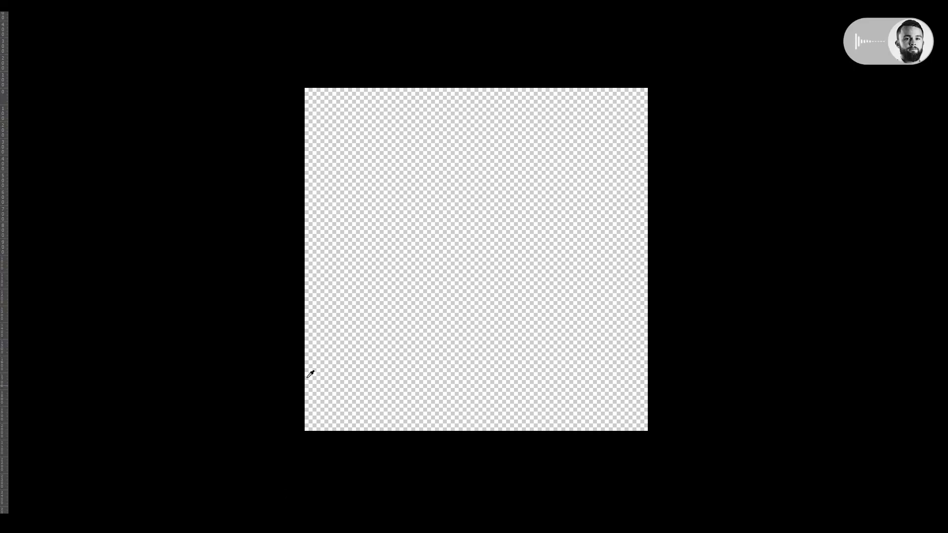
{"action": "scroll", "coordinate": [378, 154], "scroll_direction": "up", "scroll_amount": 1, "text": "alt"}
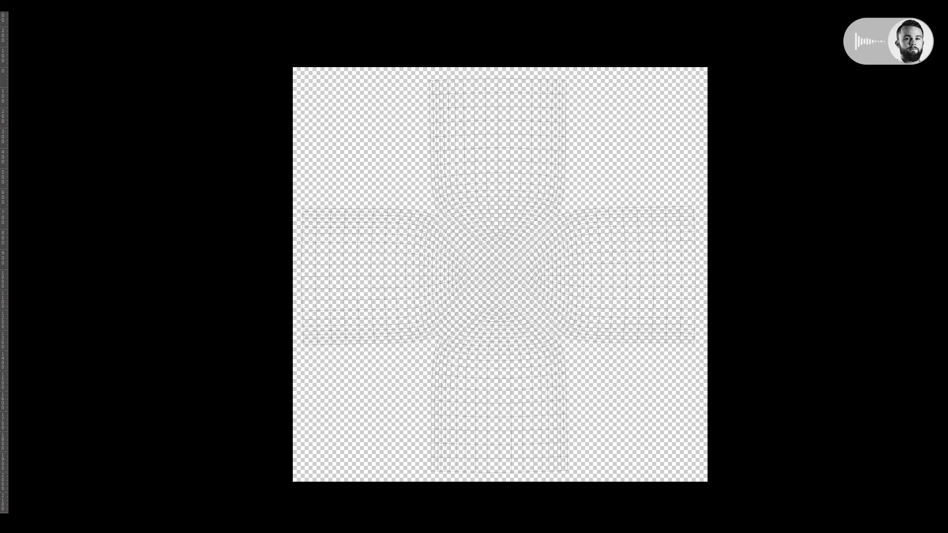
{"action": "scroll", "coordinate": [482, 208], "scroll_direction": "up", "scroll_amount": 3, "text": "alt"}
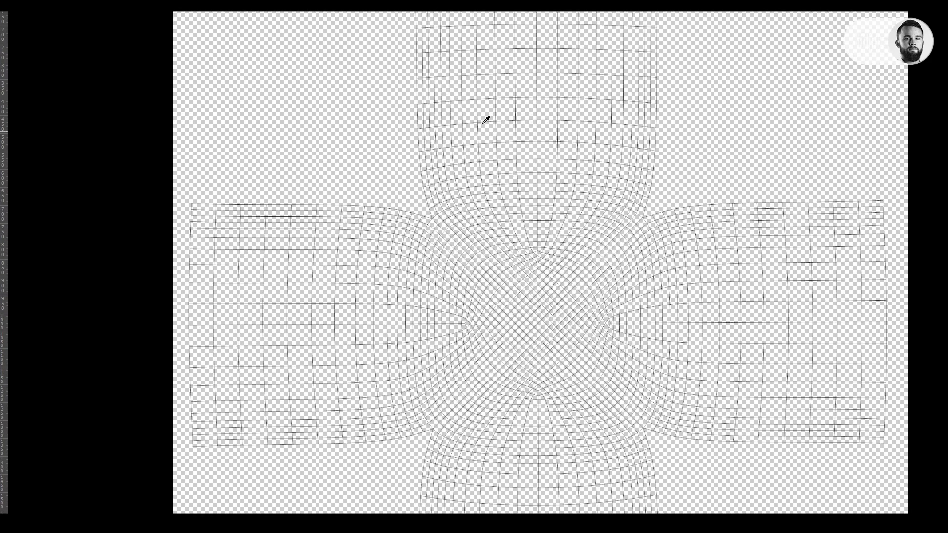
{"action": "scroll", "coordinate": [321, 391], "scroll_direction": "up", "scroll_amount": 2, "text": "alt"}
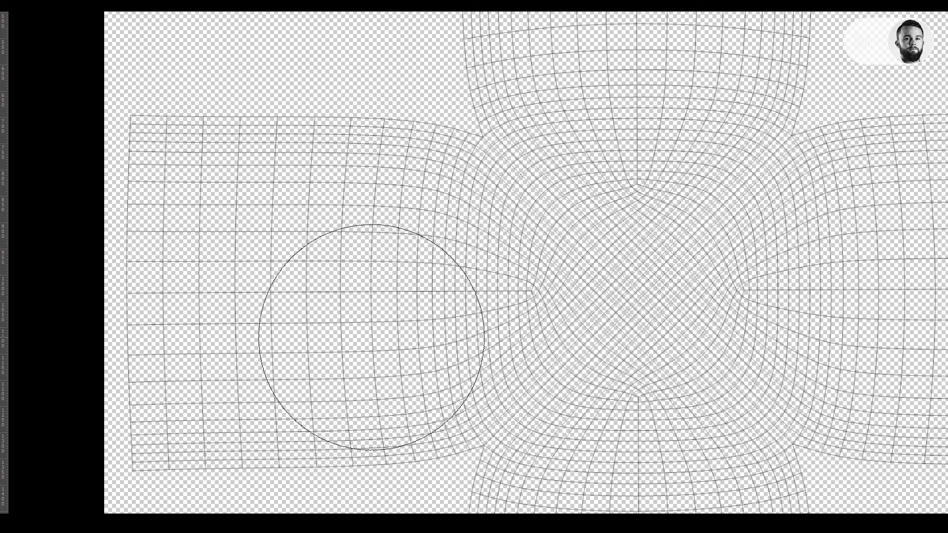
Paint blue with a large soft brush over the left arm of the UV cross and into its center
{"action": "right_click_drag", "start_coordinate": [461, 247], "coordinate": [406, 243], "text": "alt"}
{"action": "mouse_move", "coordinate": [231, 244]}
{"action": "left_mouse_down"}
{"action": "mouse_move", "coordinate": [290, 244]}
{"action": "mouse_move", "coordinate": [439, 395]}
{"action": "mouse_move", "coordinate": [294, 312]}
{"action": "mouse_move", "coordinate": [437, 274]}
{"action": "left_mouse_up"}
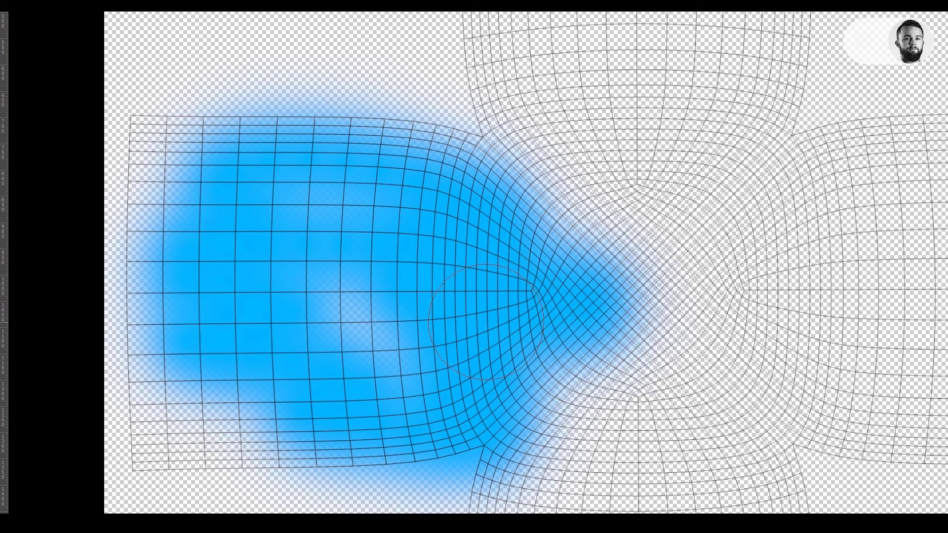
{"action": "scroll", "coordinate": [456, 286], "scroll_direction": "down", "scroll_amount": 2, "text": "alt"}
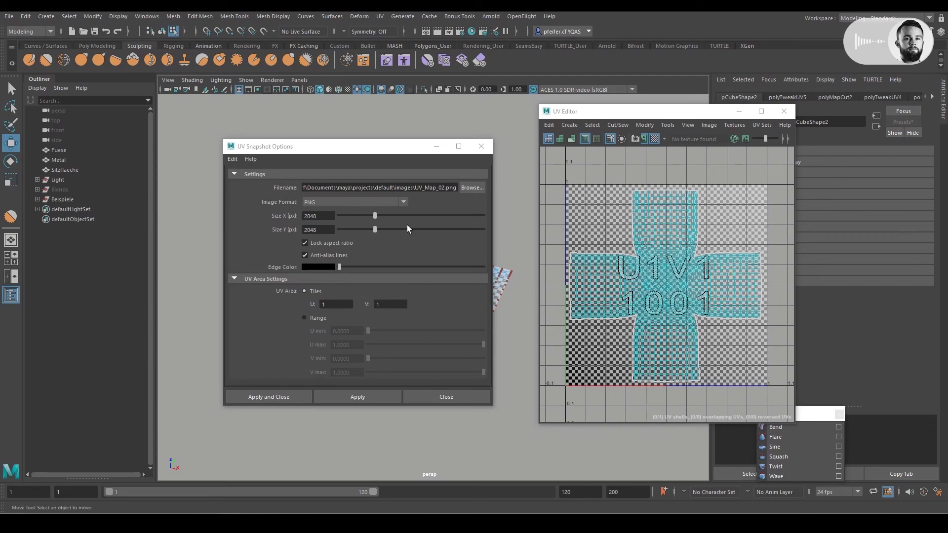
Return to Maya and close the UV Snapshot options and the UV Editor
{"action": "left_click", "coordinate": [481, 147]}
{"action": "right_click_drag", "start_coordinate": [413, 245], "coordinate": [460, 222]}
{"action": "left_click", "coordinate": [462, 218]}
{"action": "middle_click_drag", "start_coordinate": [462, 216], "coordinate": [261, 216], "text": "alt"}
{"action": "left_click", "coordinate": [784, 112]}
Examine the complete chair model from several angles, including its seat shell and legs
{"action": "right_click_drag", "start_coordinate": [503, 223], "coordinate": [379, 280], "text": "alt"}
{"action": "middle_click_drag", "start_coordinate": [496, 253], "coordinate": [287, 251], "text": "alt"}
{"action": "right_click_drag", "start_coordinate": [587, 262], "coordinate": [448, 299], "text": "alt"}
{"action": "middle_click_drag", "start_coordinate": [500, 338], "coordinate": [425, 150], "text": "alt"}
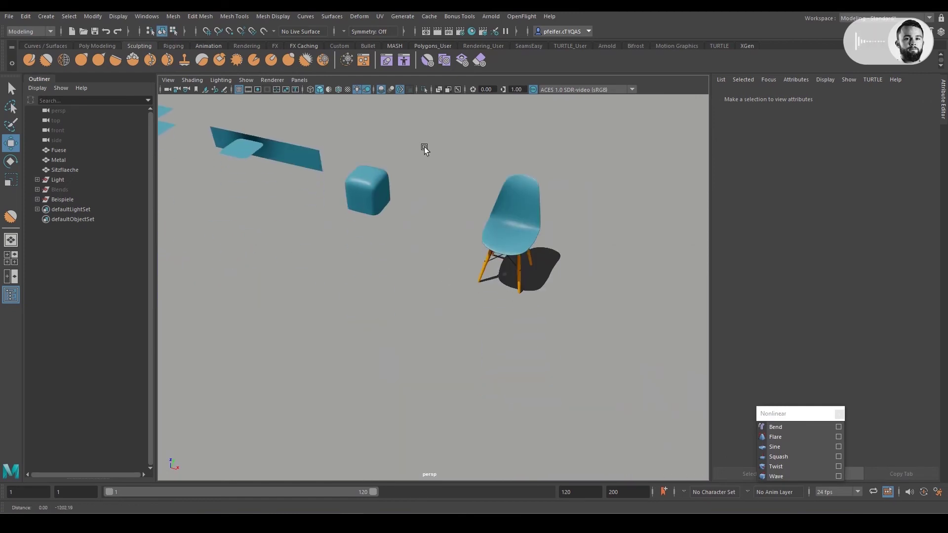
{"action": "right_click_drag", "start_coordinate": [424, 150], "coordinate": [614, 228], "text": "alt"}
{"action": "middle_click_drag", "start_coordinate": [550, 193], "coordinate": [419, 312], "text": "alt"}
{"action": "right_click_drag", "start_coordinate": [316, 242], "coordinate": [445, 281], "text": "alt"}
{"action": "scroll", "coordinate": [434, 218], "scroll_direction": "down", "scroll_amount": 4}
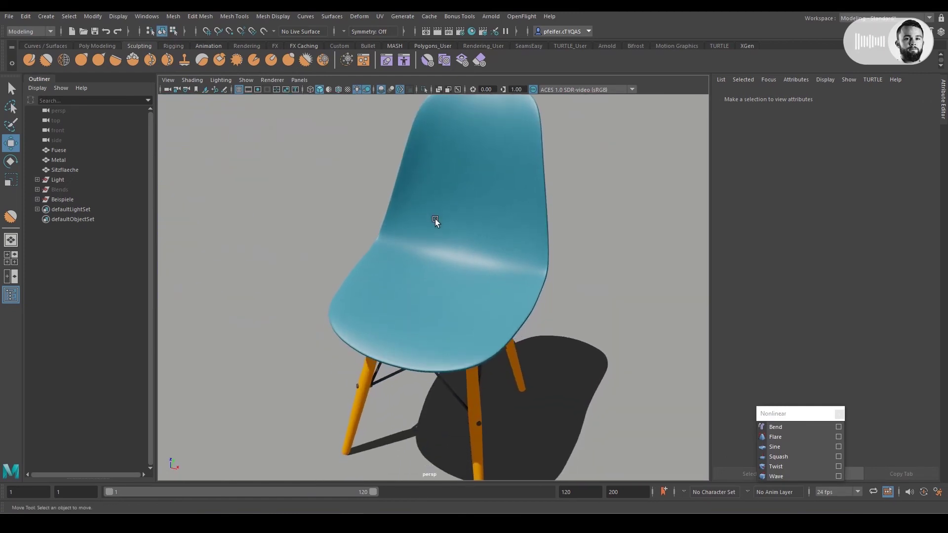
{"action": "left_click_drag", "start_coordinate": [434, 218], "coordinate": [398, 214], "text": "alt"}
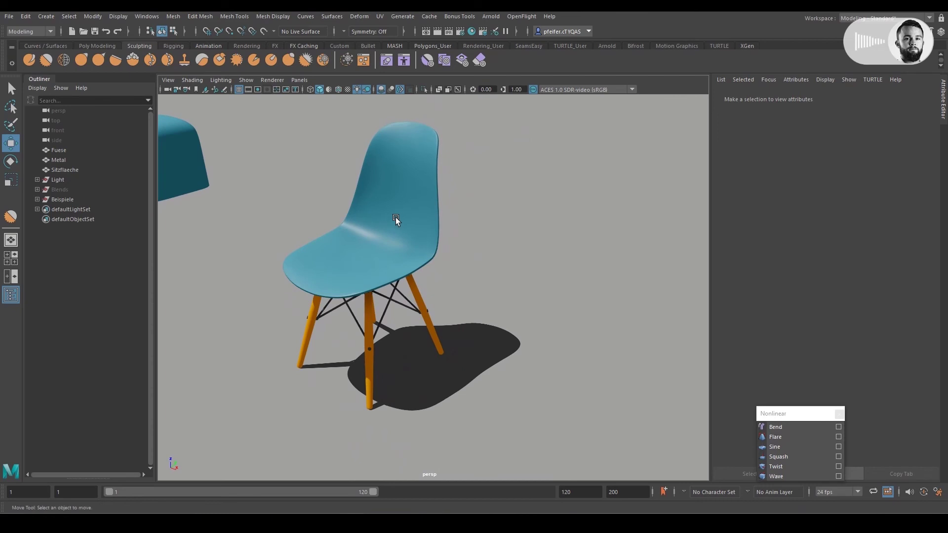
{"action": "middle_click_drag", "start_coordinate": [395, 217], "coordinate": [445, 218], "text": "alt"}
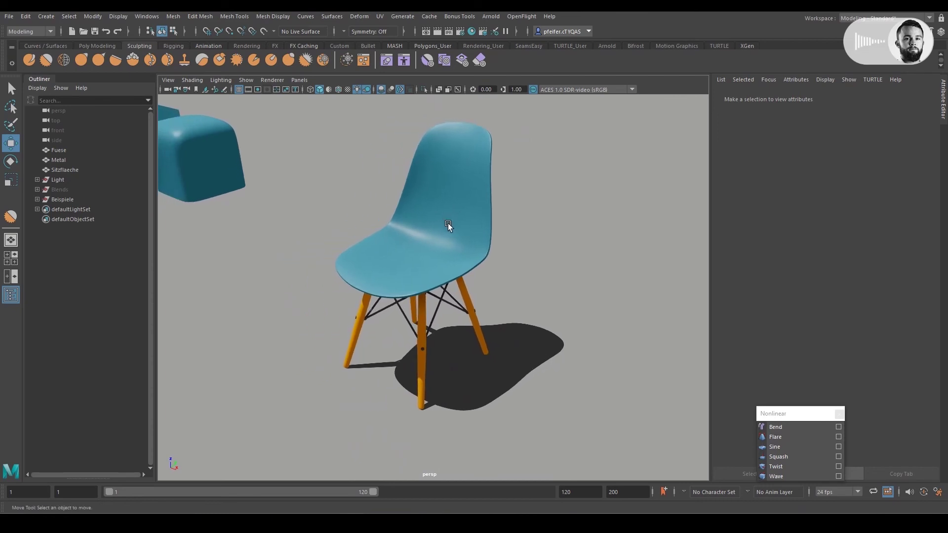
{"action": "left_click_drag", "start_coordinate": [448, 224], "coordinate": [464, 179], "text": "alt"}
{"action": "right_click_drag", "start_coordinate": [464, 180], "coordinate": [469, 214], "text": "alt"}
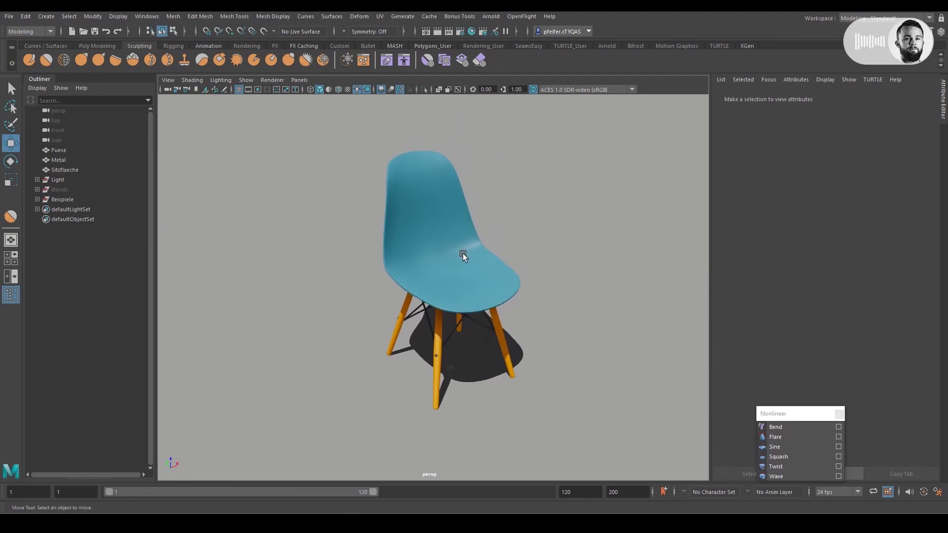
{"action": "left_click_drag", "start_coordinate": [463, 253], "coordinate": [502, 251], "text": "alt"}
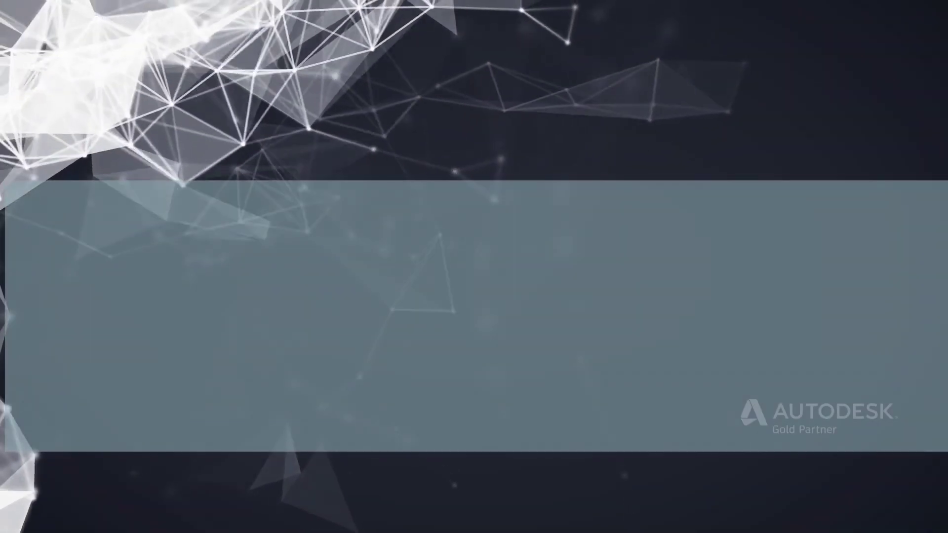